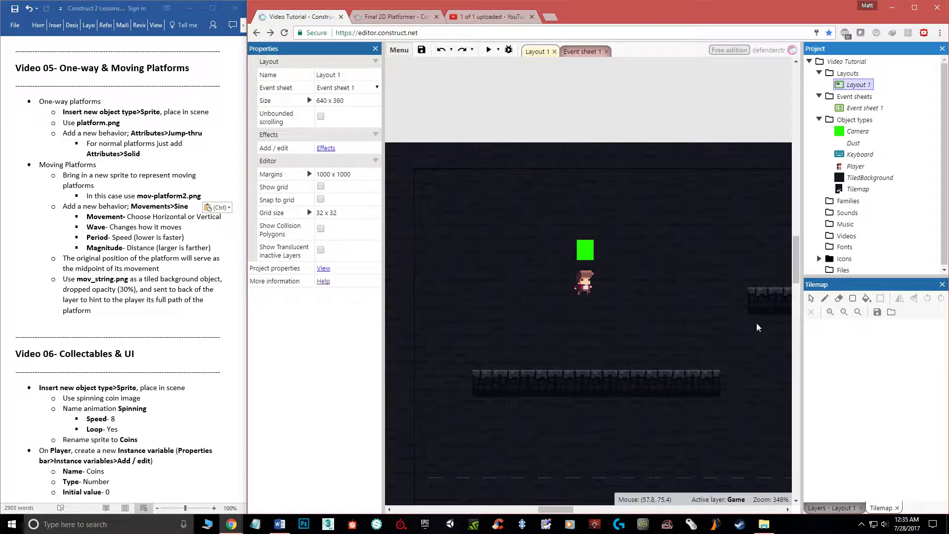
# Mirror the selected wall tile and paint a vertical wall with it along the layout's left edge in the Tilemap.
pyautogui.click(858, 189)
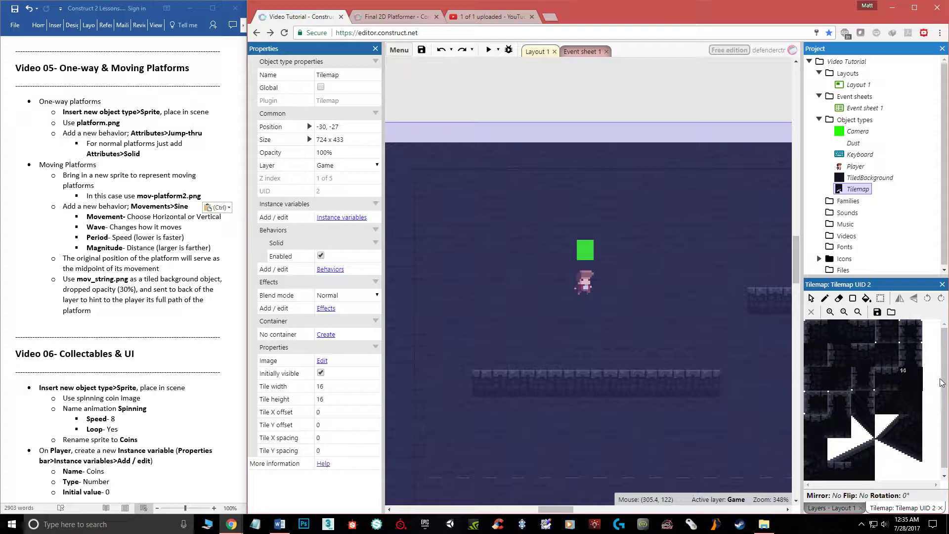
pyautogui.click(838, 357)
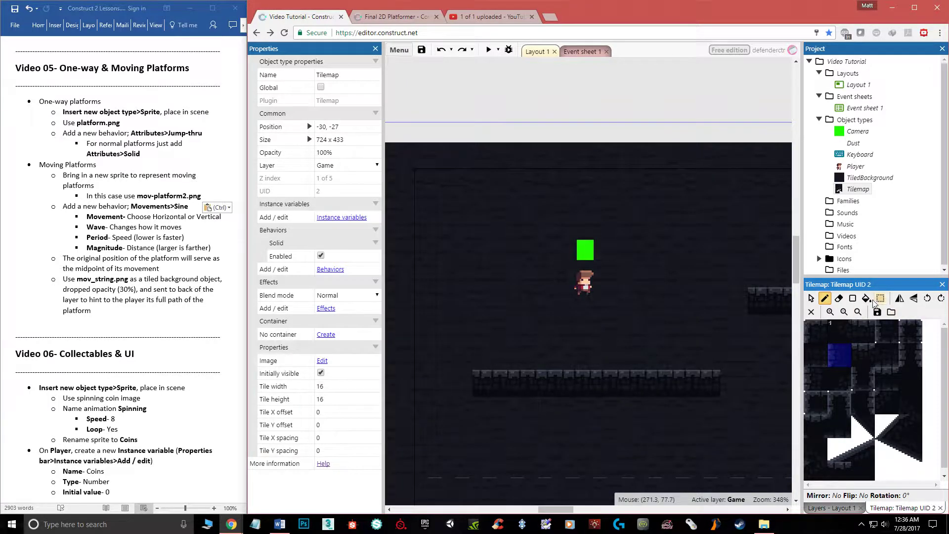
pyautogui.click(900, 298)
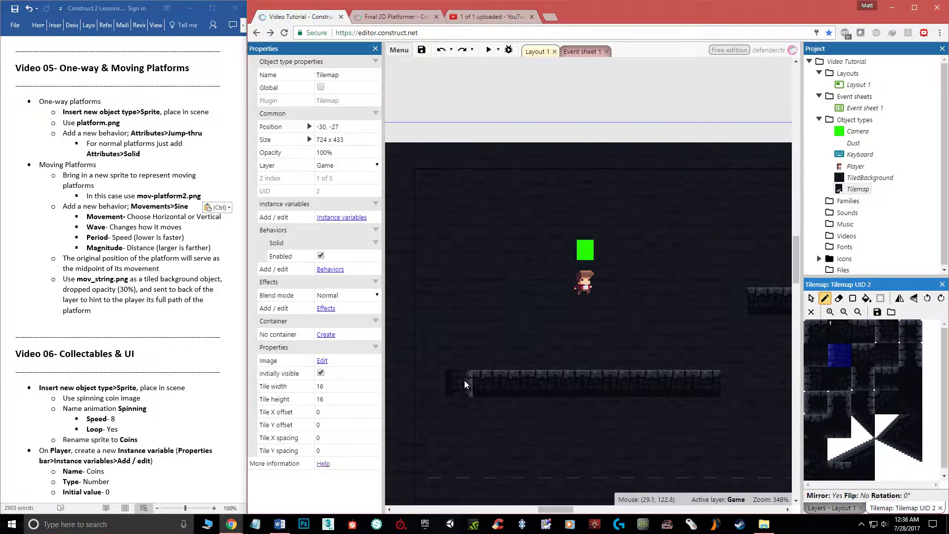
pyautogui.moveTo(424, 381); pyautogui.dragTo(423, 247)
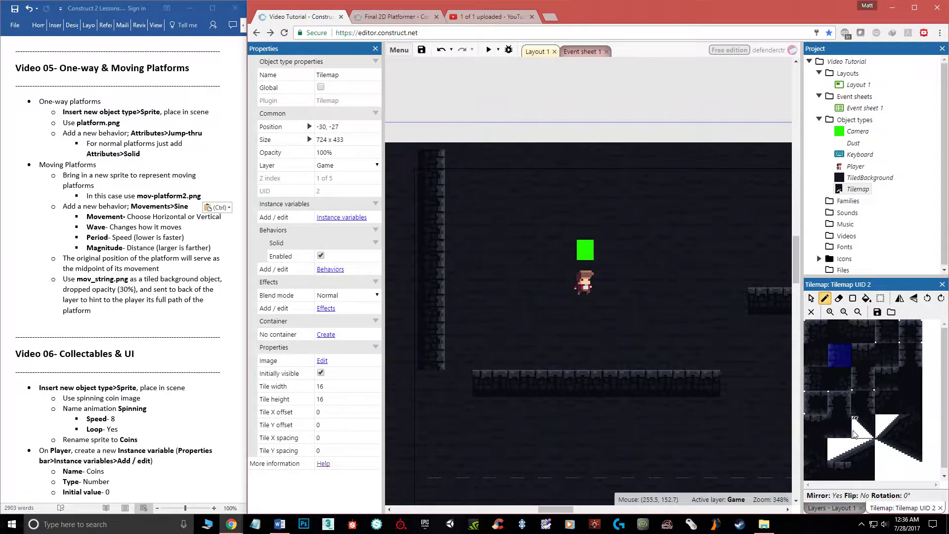
# Place a corner tile at the base of the vertical wall, adjusting its mirror and flip orientation to match the wall.
pyautogui.click(838, 379)
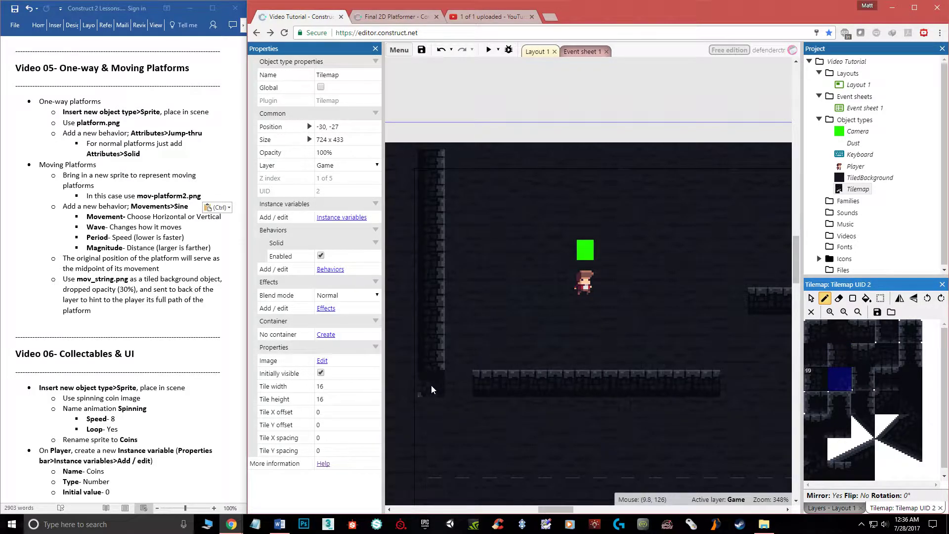
pyautogui.click(899, 298)
pyautogui.click(914, 298)
pyautogui.click(913, 299)
pyautogui.click(912, 301)
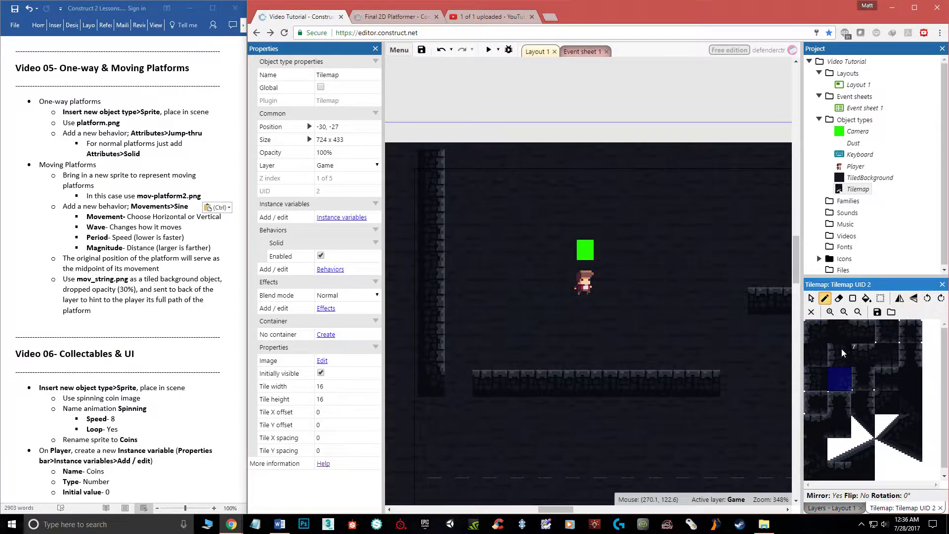
# Fill the gap between the corner and the existing platform with a floor tile, undo the stray overpainting, and leave tile drawing.
pyautogui.click(863, 330)
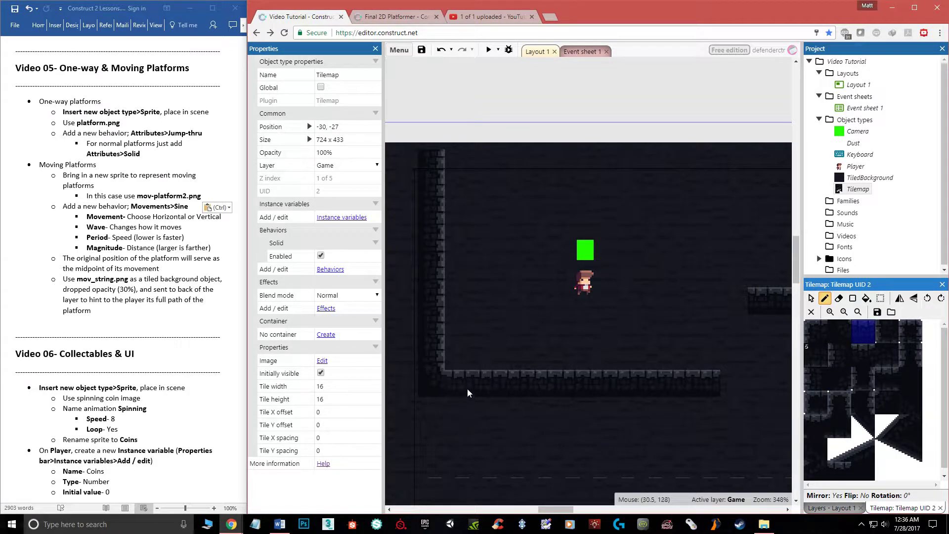
pyautogui.click(460, 387)
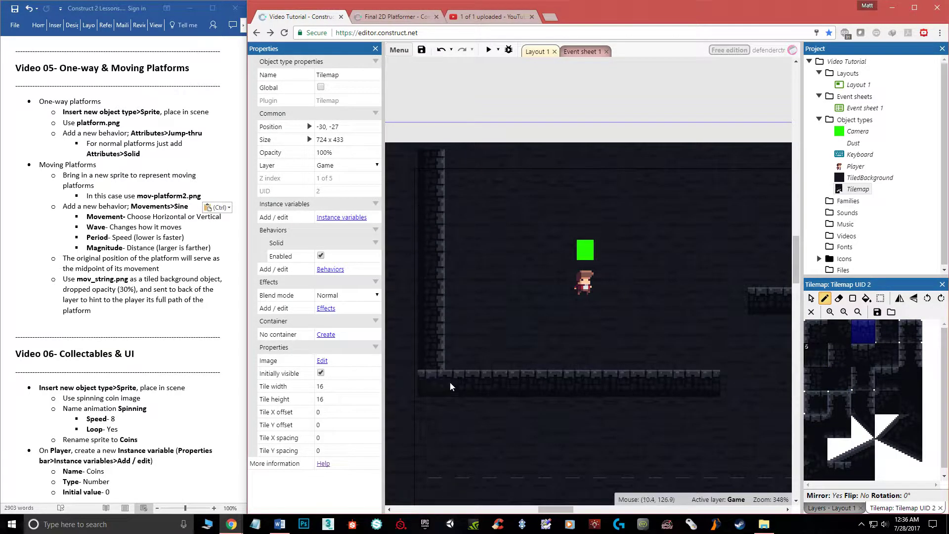
pyautogui.click(461, 324)
pyautogui.hotkey('ctrl', 'z')
pyautogui.press('Escape')
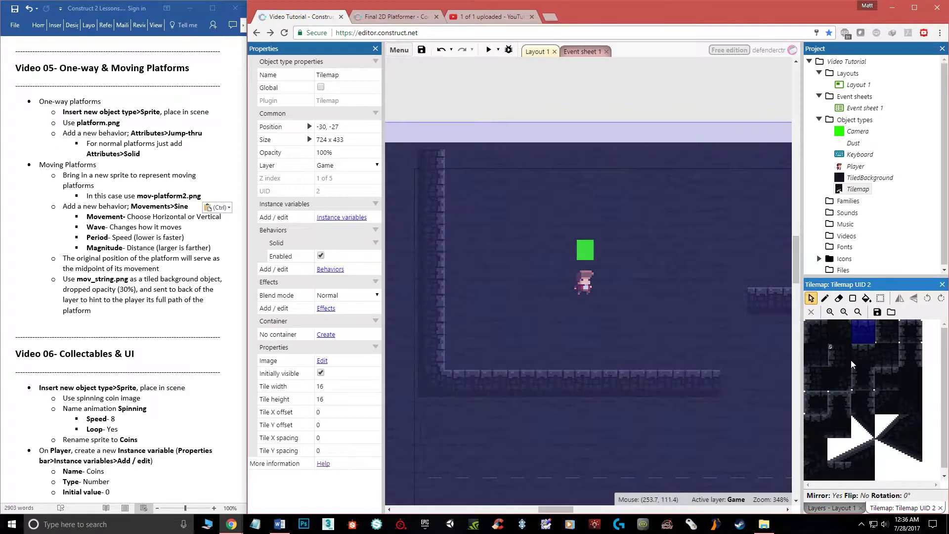
pyautogui.click(480, 104)
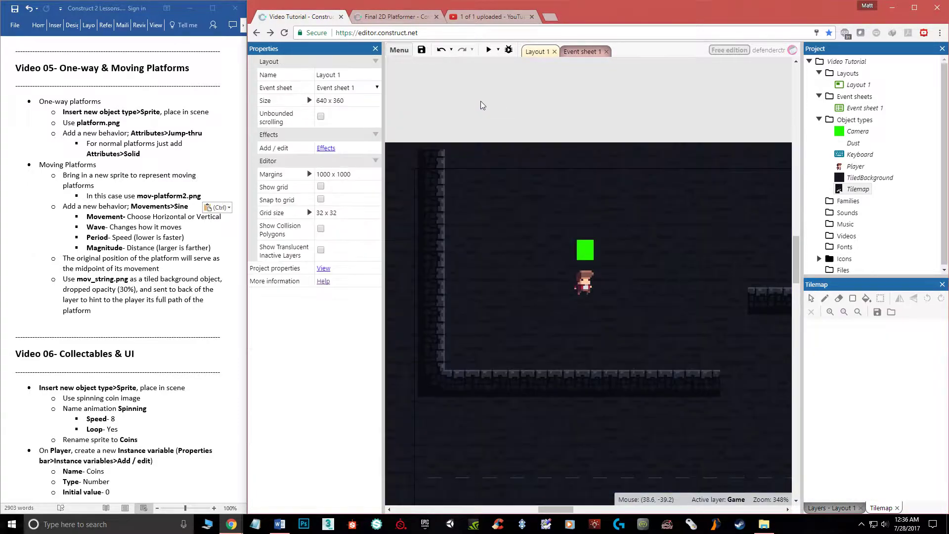
# Insert a new Sprite object beside the vertical wall at about 30, 63.
pyautogui.doubleClick(542, 112)
pyautogui.scroll(-3, 593, 223)
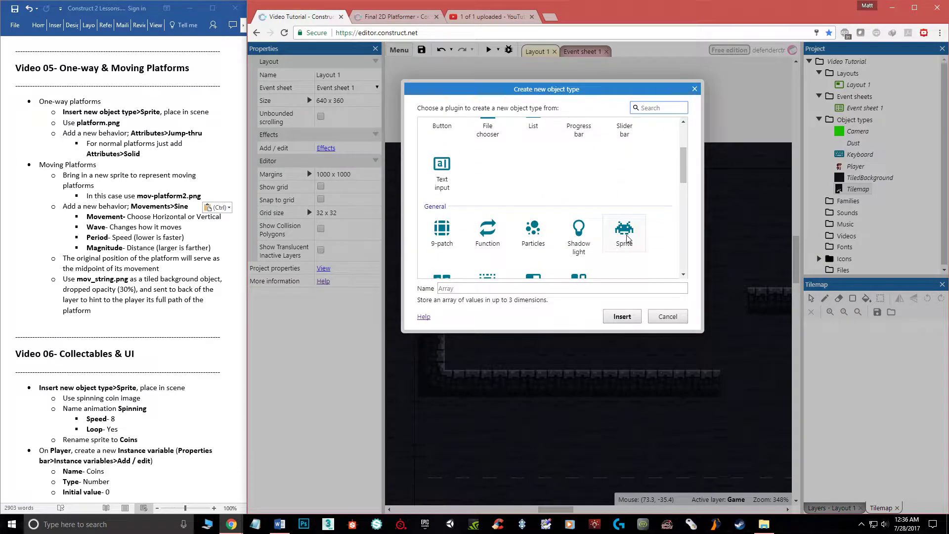
pyautogui.click(627, 239)
pyautogui.doubleClick(625, 233)
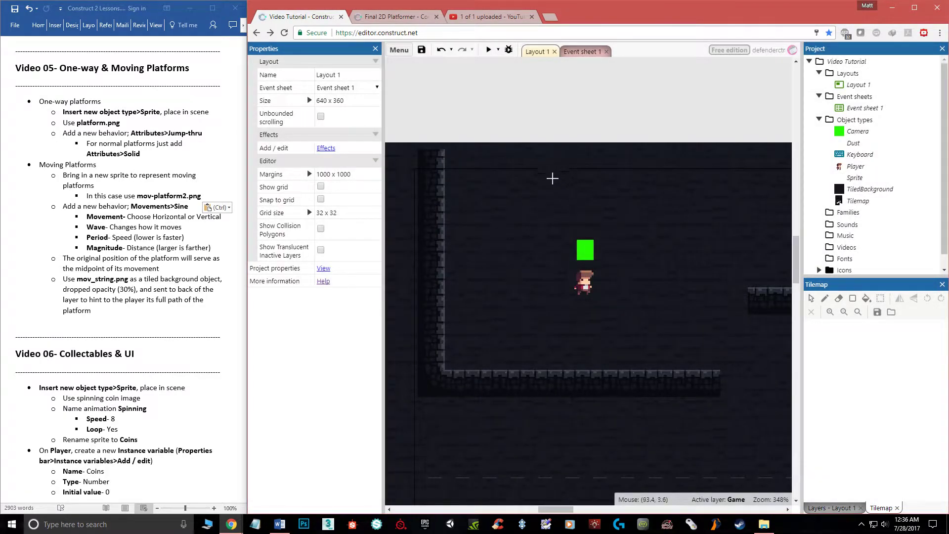
pyautogui.click(467, 281)
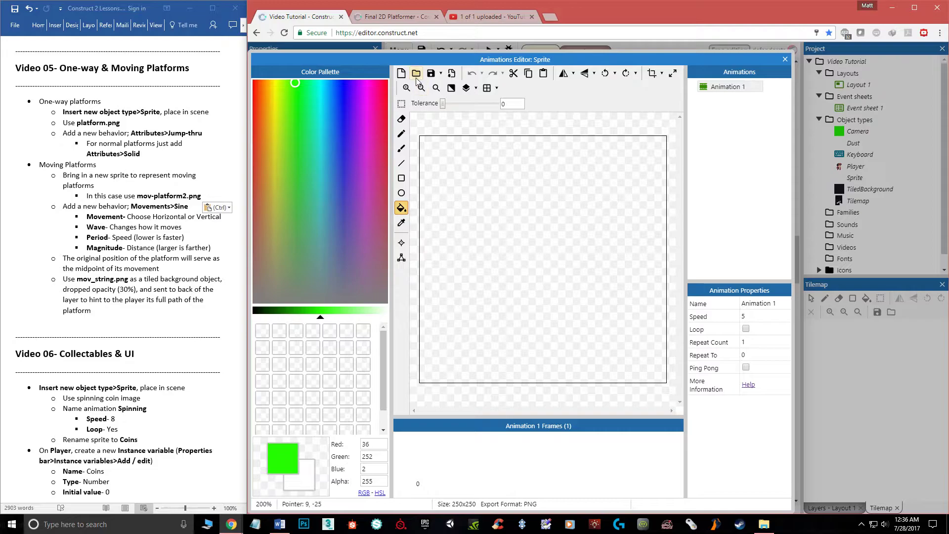
# Load platform.png from the Assets > Objects > Platforms folder as the sprite's image and close the animations editor.
pyautogui.click(417, 79)
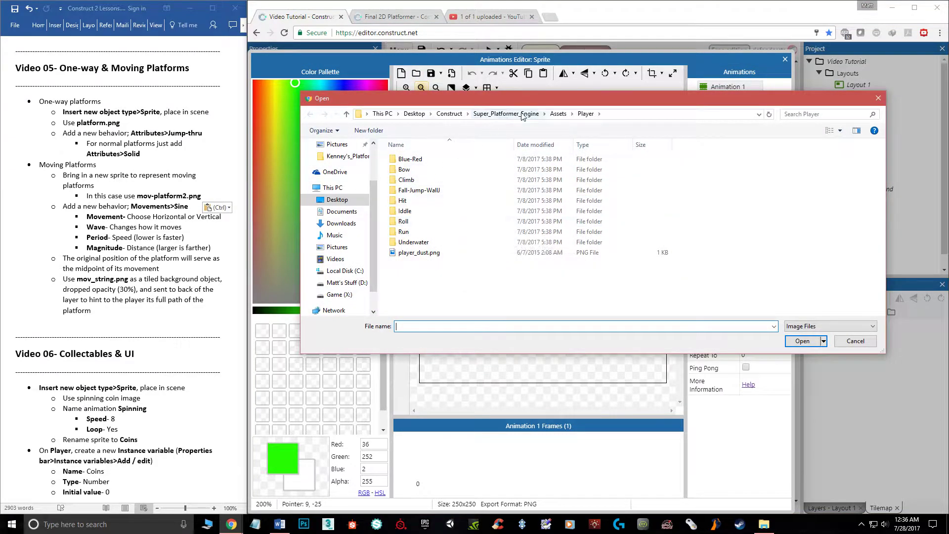
pyautogui.click(528, 119)
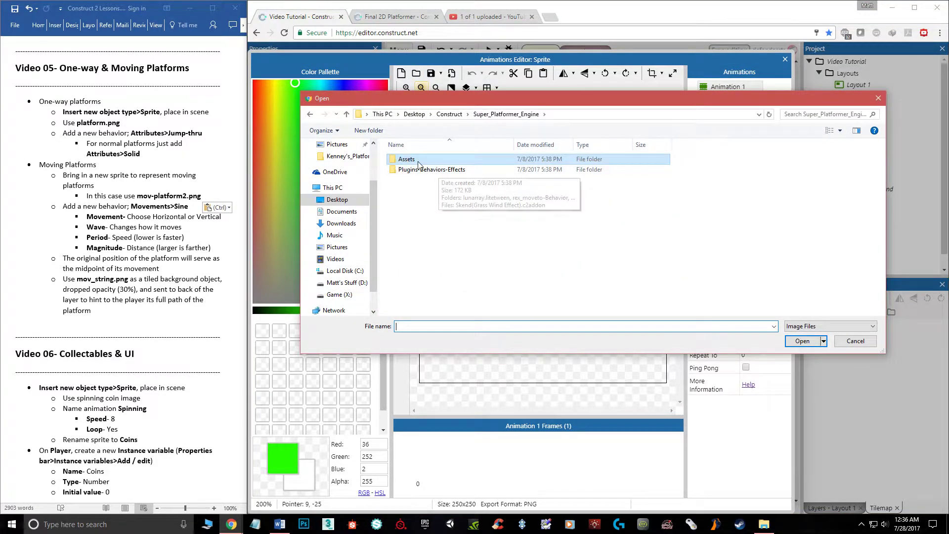
pyautogui.doubleClick(420, 159)
pyautogui.doubleClick(408, 201)
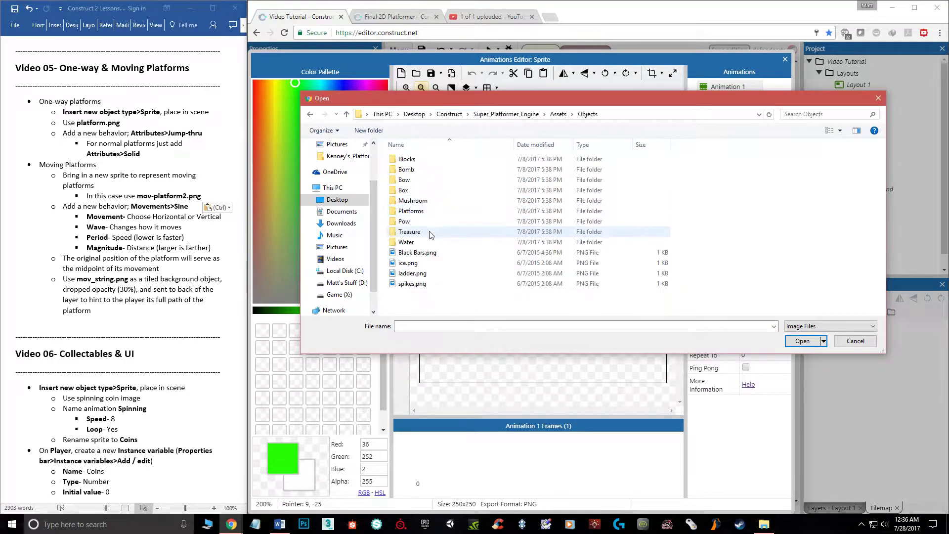
pyautogui.doubleClick(411, 211)
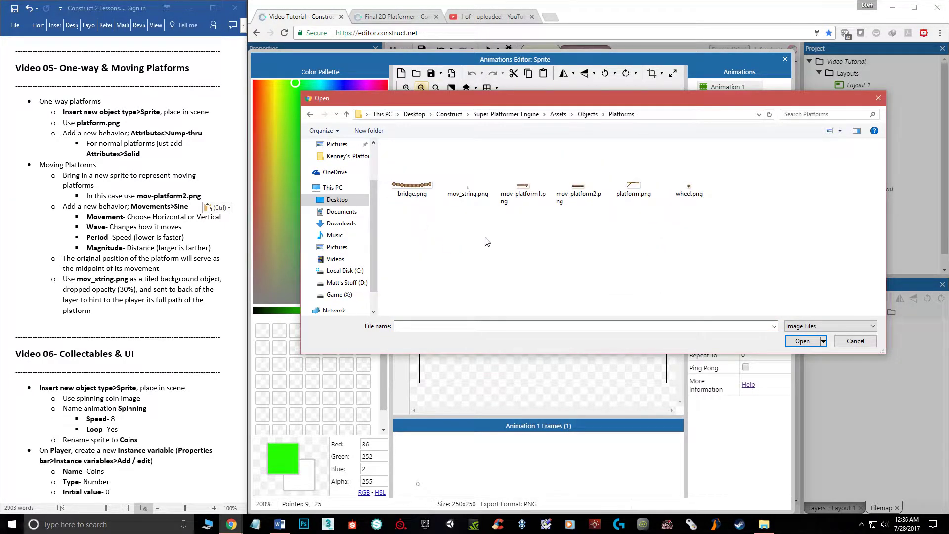
pyautogui.click(621, 198)
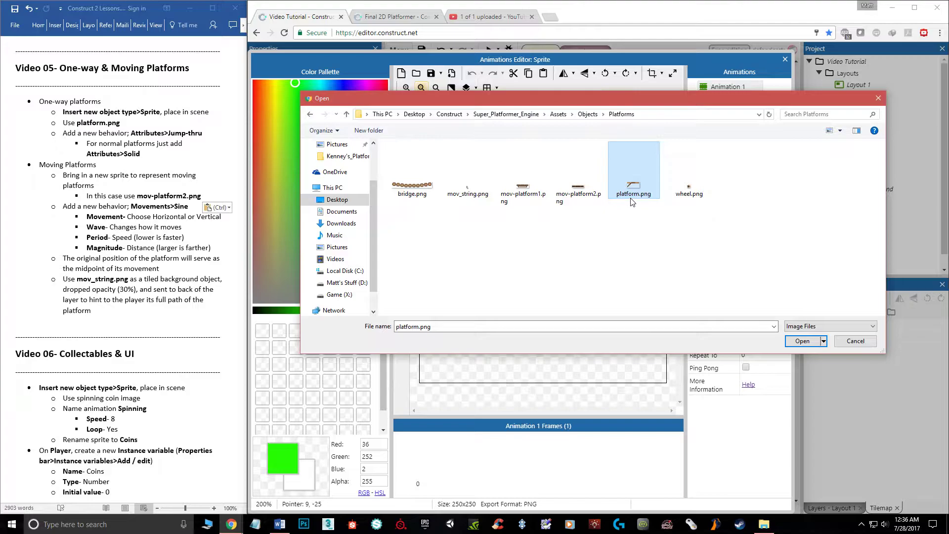
pyautogui.click(803, 341)
pyautogui.keyDown('ctrl'); pyautogui.scroll(4, 553, 266); pyautogui.keyUp('ctrl')
pyautogui.keyDown('ctrl'); pyautogui.scroll(-3, 524, 247); pyautogui.keyUp('ctrl')
pyautogui.keyDown('ctrl'); pyautogui.scroll(2, 509, 247); pyautogui.keyUp('ctrl')
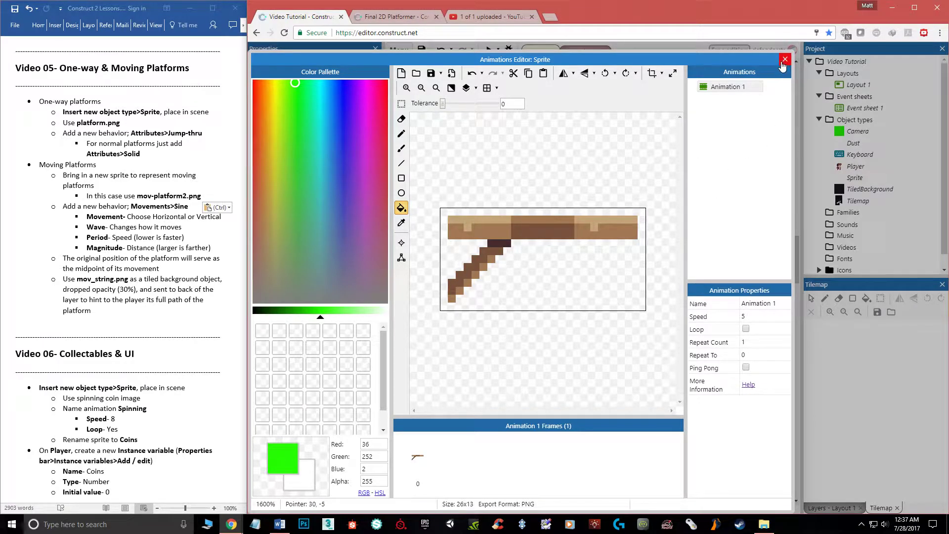
pyautogui.click(786, 60)
# Rename the new sprite to Platform_1Way.
pyautogui.rightClick(855, 179)
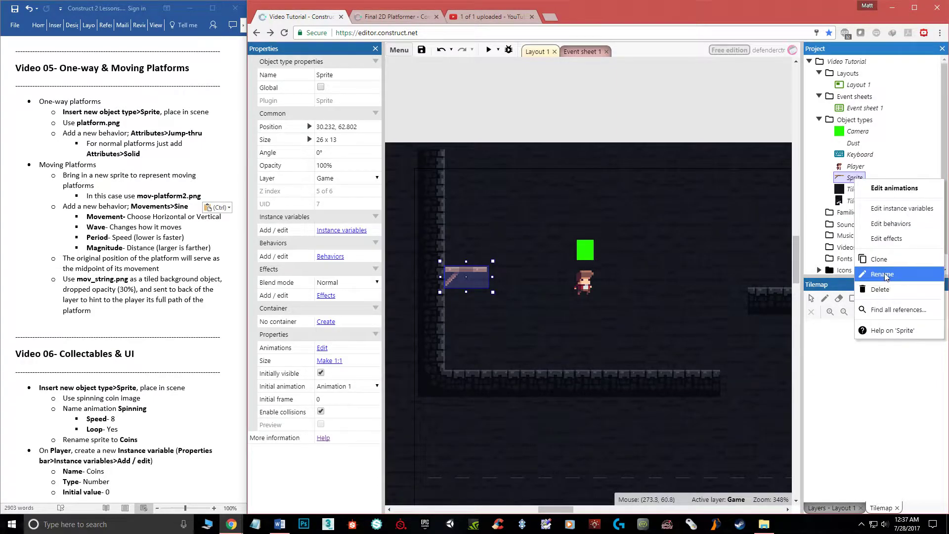
pyautogui.click(885, 275)
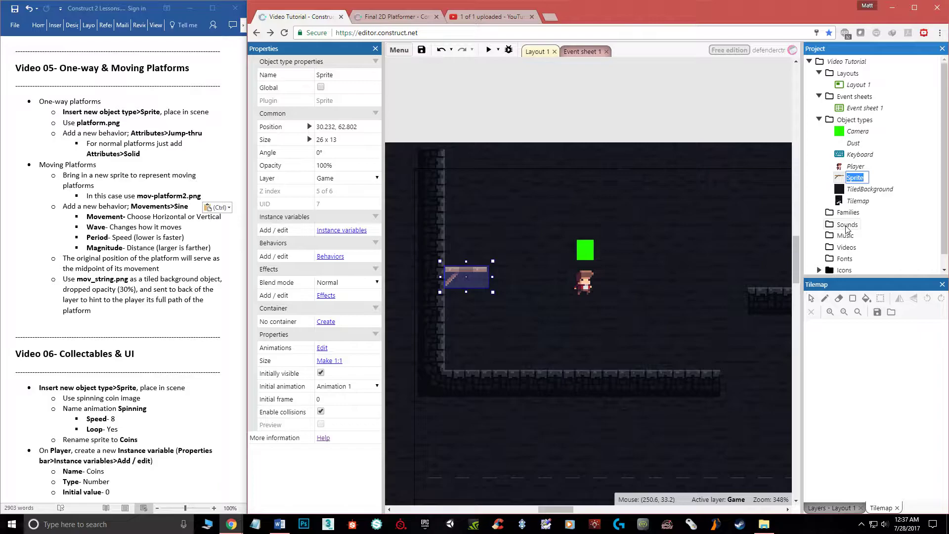
pyautogui.write('Platform')
pyautogui.press('Home')
pyautogui.press('End')
pyautogui.write('_1Way')
pyautogui.press('Return')
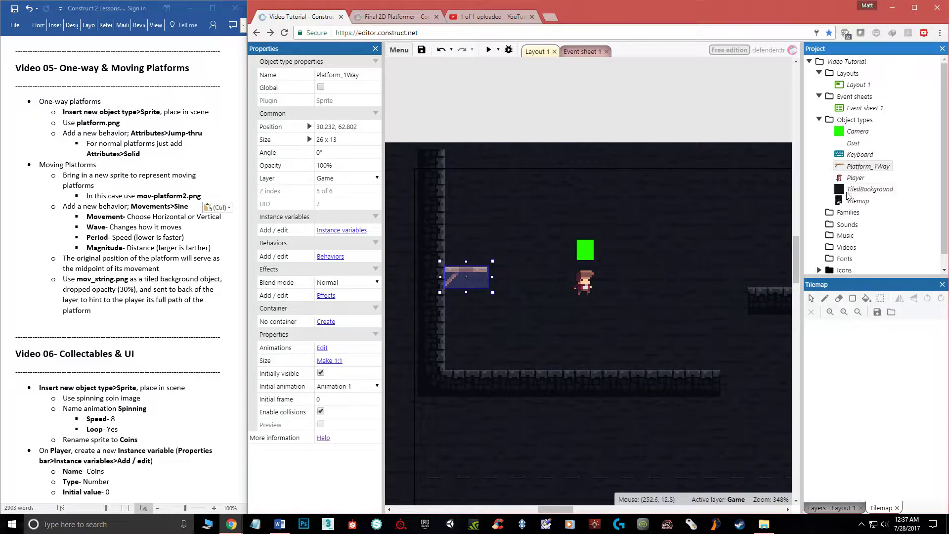
# Raise Platform_1Way along the wall to about 30.5, 42 and add the Solid behavior to it.
pyautogui.moveTo(458, 280); pyautogui.dragTo(461, 243)
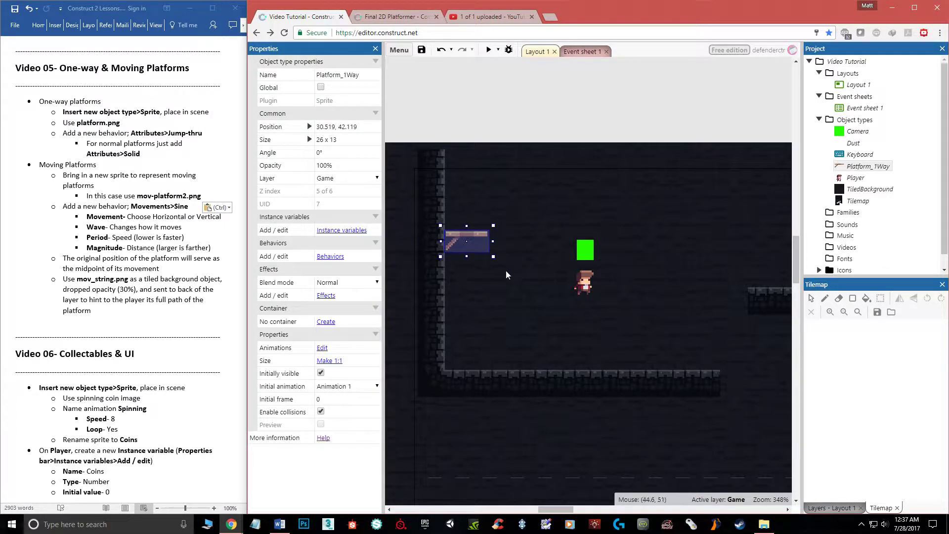
pyautogui.click(330, 256)
pyautogui.click(522, 222)
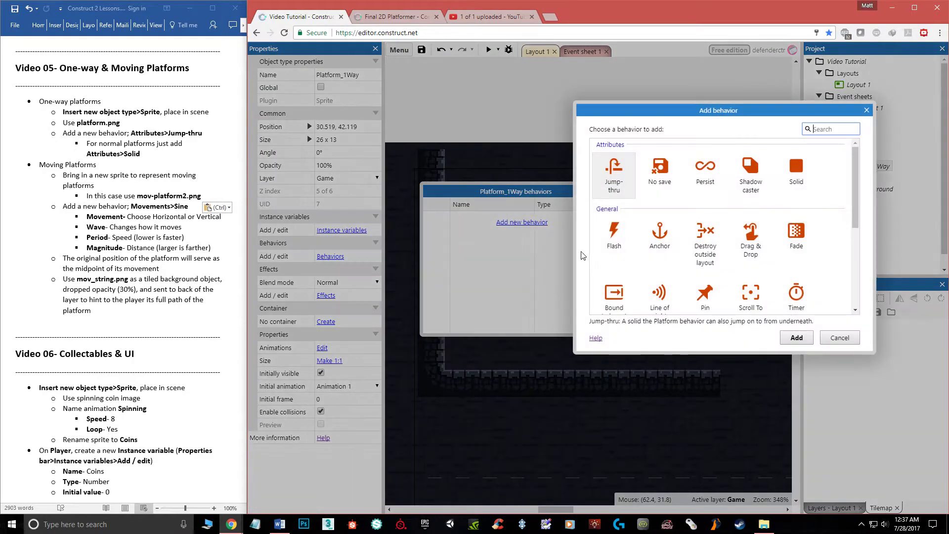
pyautogui.doubleClick(796, 170)
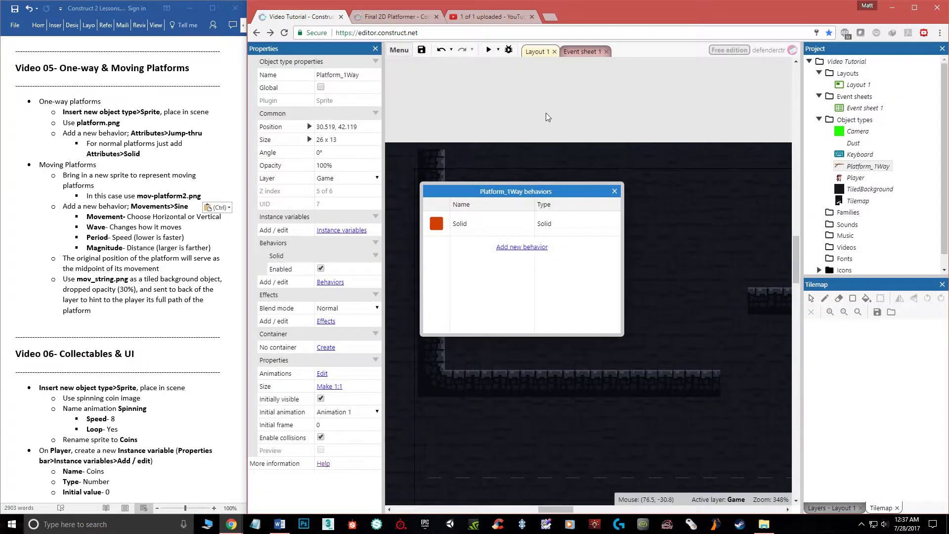
pyautogui.click(615, 191)
# Preview the layout, test jumping the player up at the wooden platform from below, and close the preview.
pyautogui.click(488, 50)
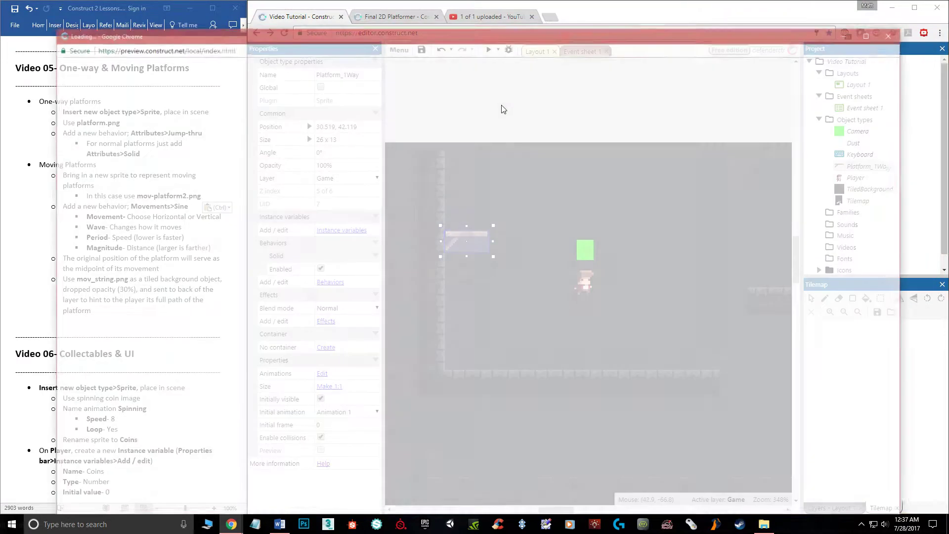
pyautogui.press('Left')
pyautogui.press('Up')
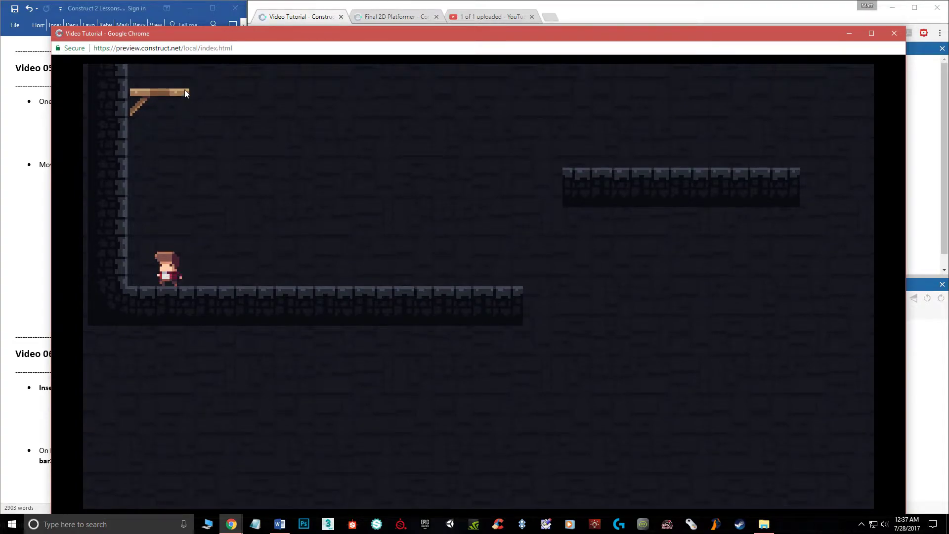
pyautogui.press('Up')
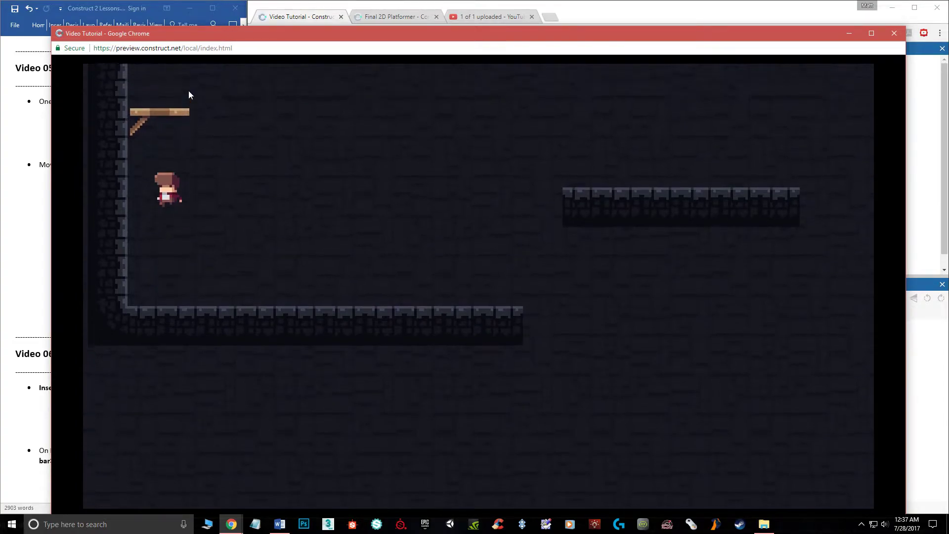
pyautogui.press('Up')
pyautogui.press('Up')
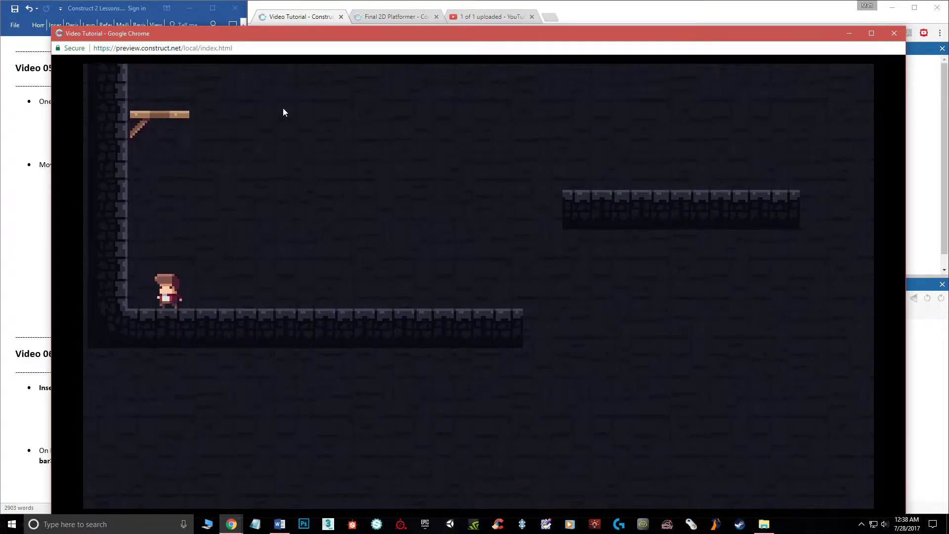
pyautogui.click(894, 33)
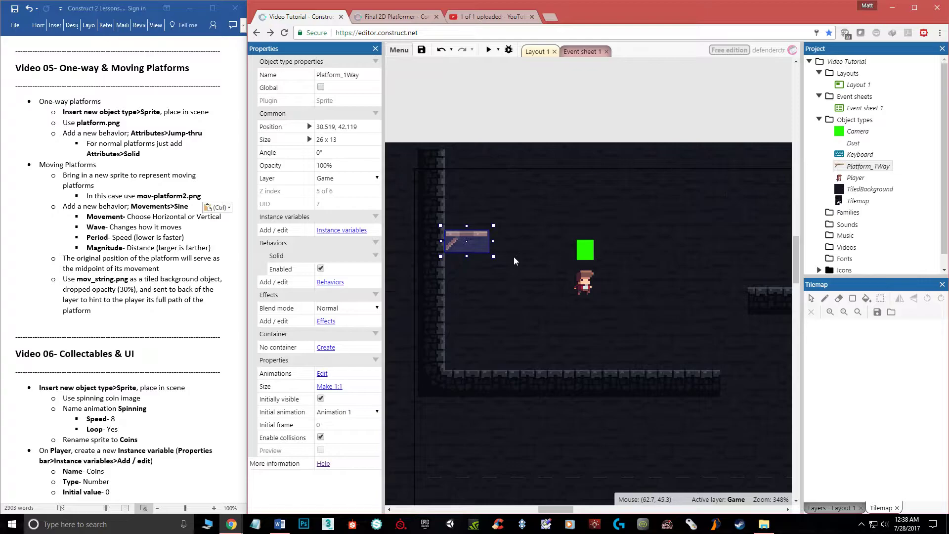
# Lower Platform_1Way to about 30.8, 54 and remove its Solid behavior.
pyautogui.moveTo(469, 243); pyautogui.dragTo(470, 255)
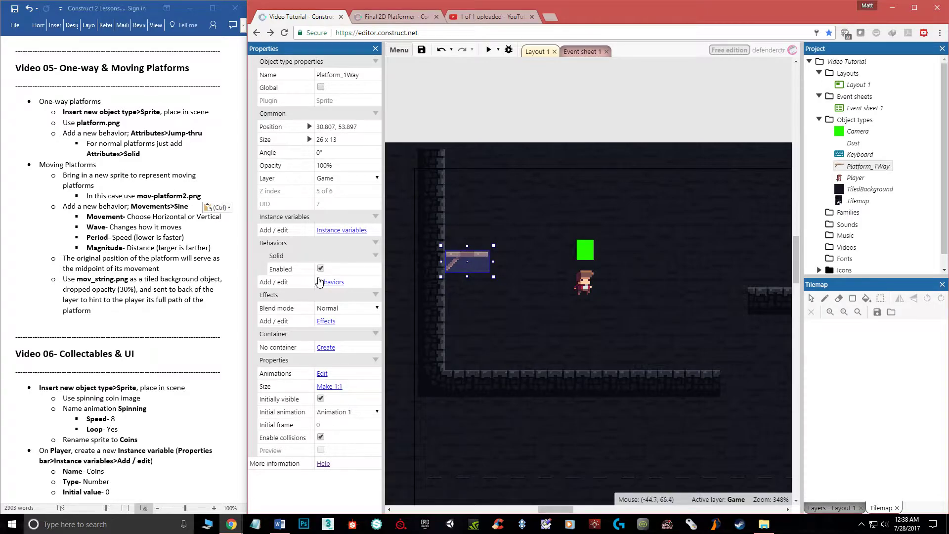
pyautogui.click(330, 284)
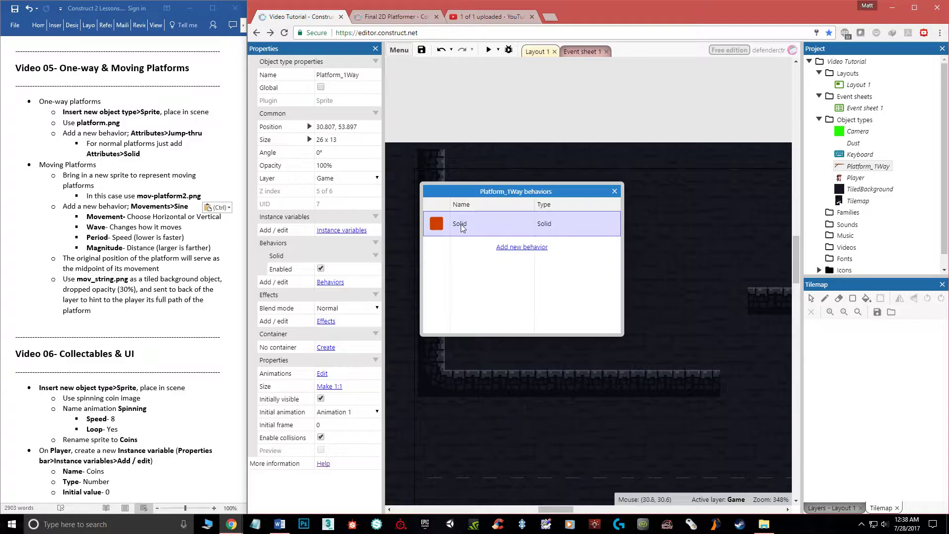
pyautogui.press('Delete')
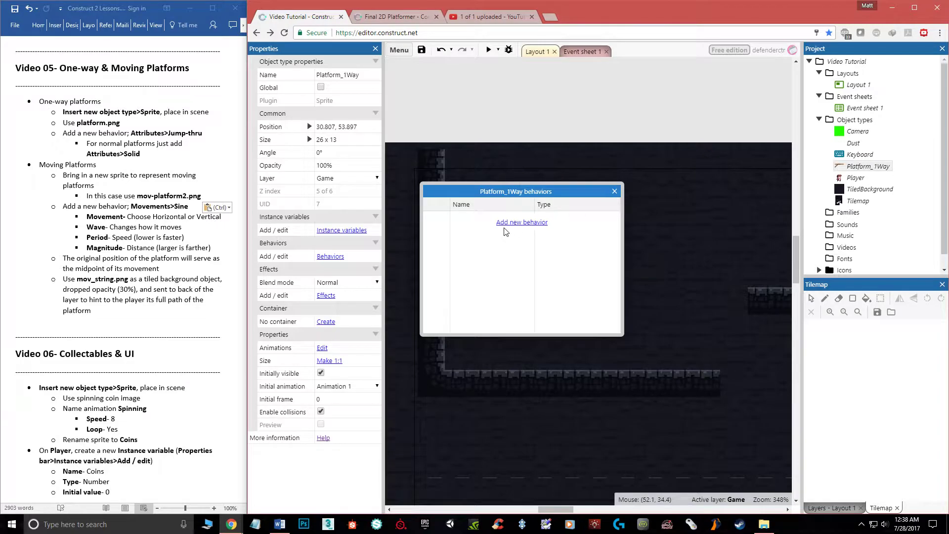
# Add the Jump-thru behavior to Platform_1Way and close its behaviors window.
pyautogui.click(524, 224)
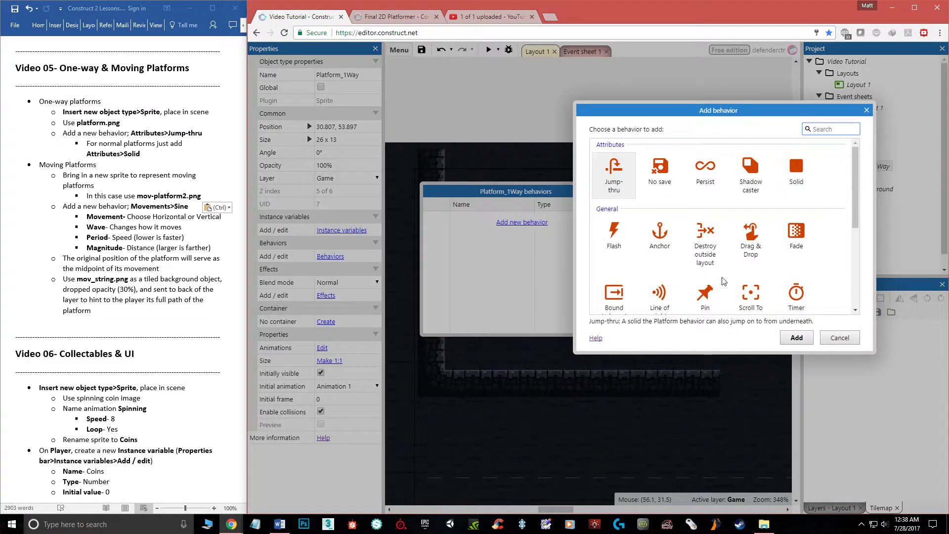
pyautogui.scroll(-5, 693, 257)
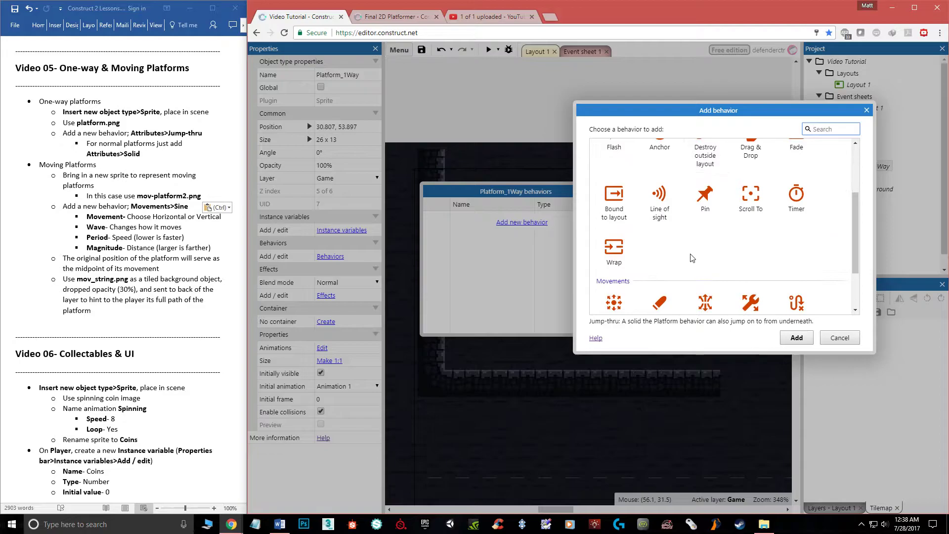
pyautogui.scroll(5, 691, 257)
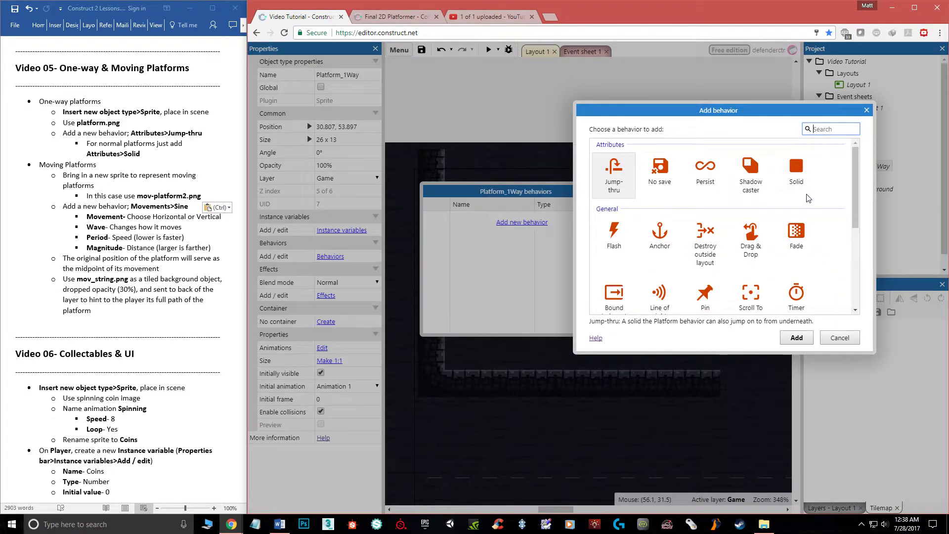
pyautogui.doubleClick(618, 184)
pyautogui.click(615, 192)
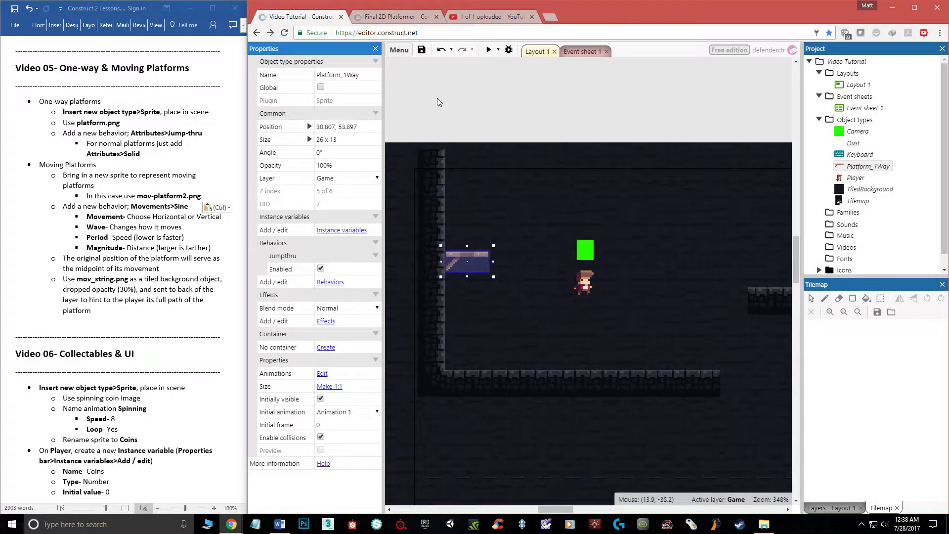
# Preview the layout, test jumping the player onto the wooden platform from below, and close the preview.
pyautogui.click(489, 51)
pyautogui.press('Left')
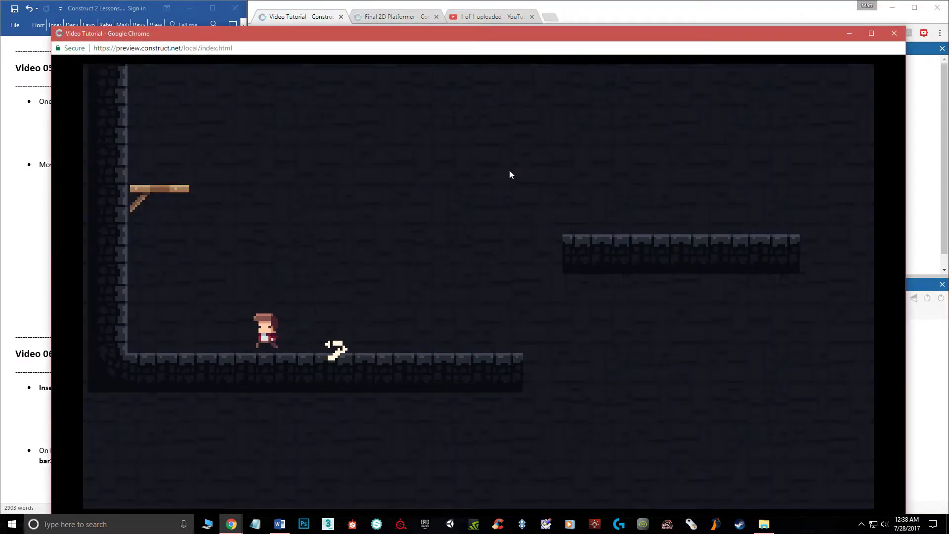
pyautogui.press('Up')
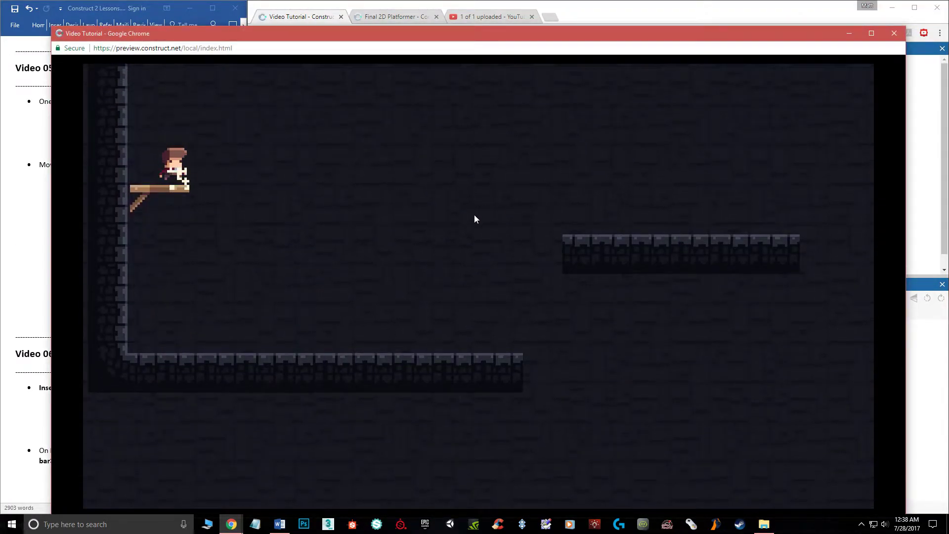
pyautogui.press('Right')
pyautogui.press('Left')
pyautogui.press('Up')
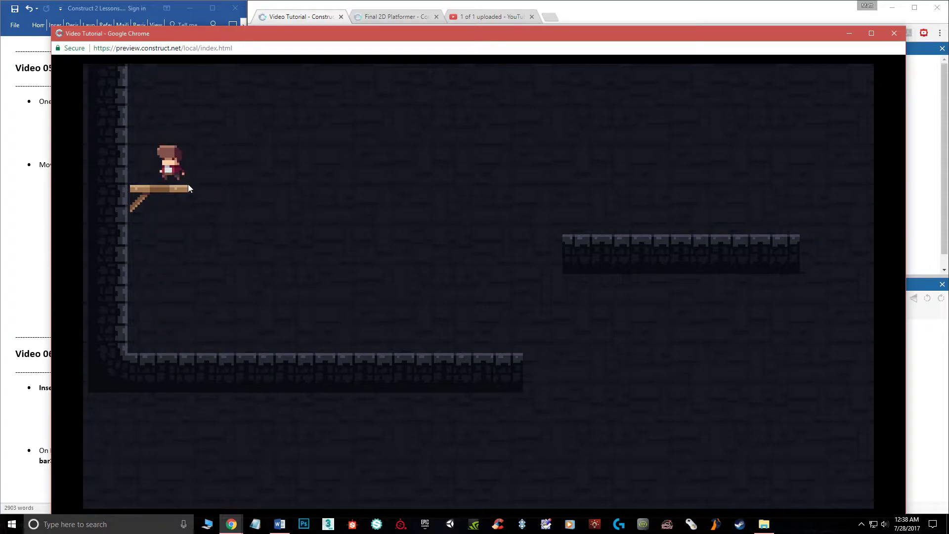
pyautogui.click(894, 33)
# In Platform_1Way's collision polygon, lower the two upper points to Y 1 and move the two right-hand points to X 25.
pyautogui.doubleClick(864, 167)
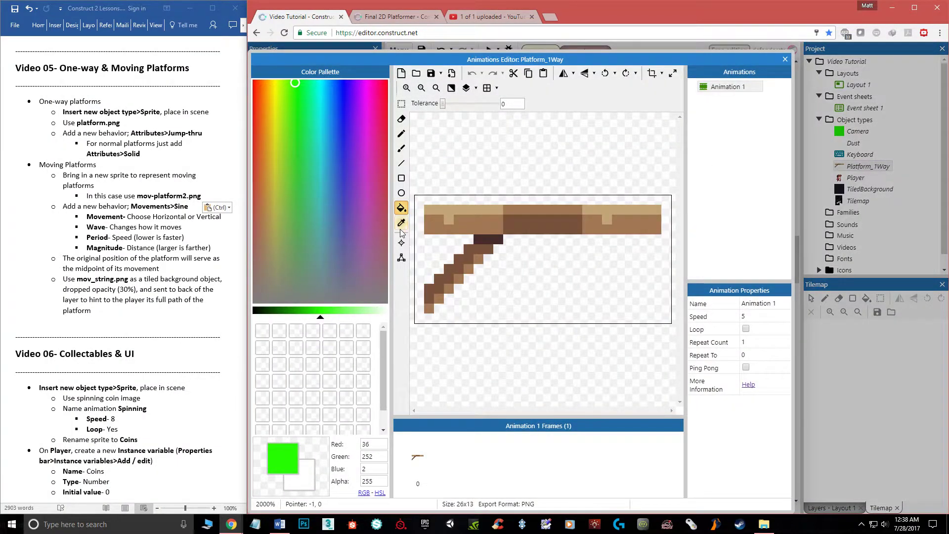
pyautogui.click(402, 257)
pyautogui.click(415, 196)
pyautogui.click(672, 196)
pyautogui.press('Down')
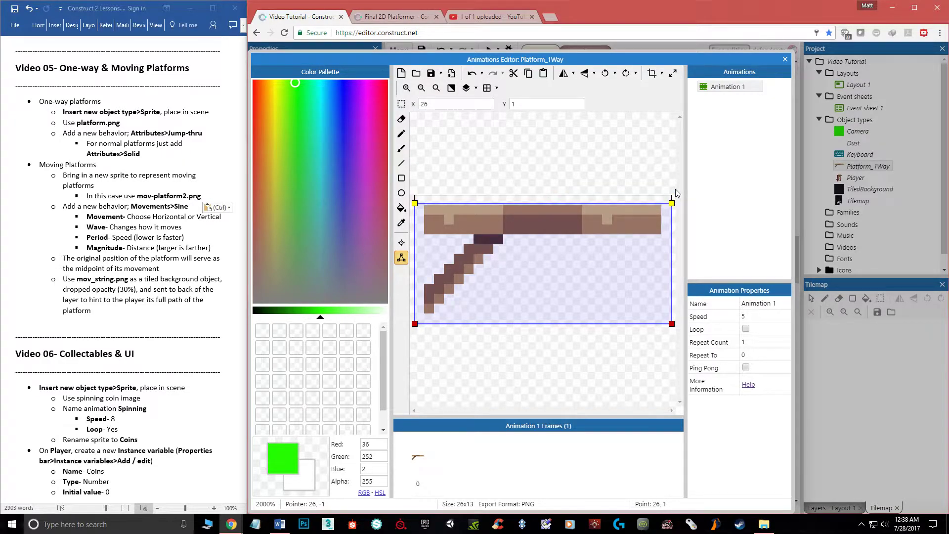
pyautogui.click(664, 347)
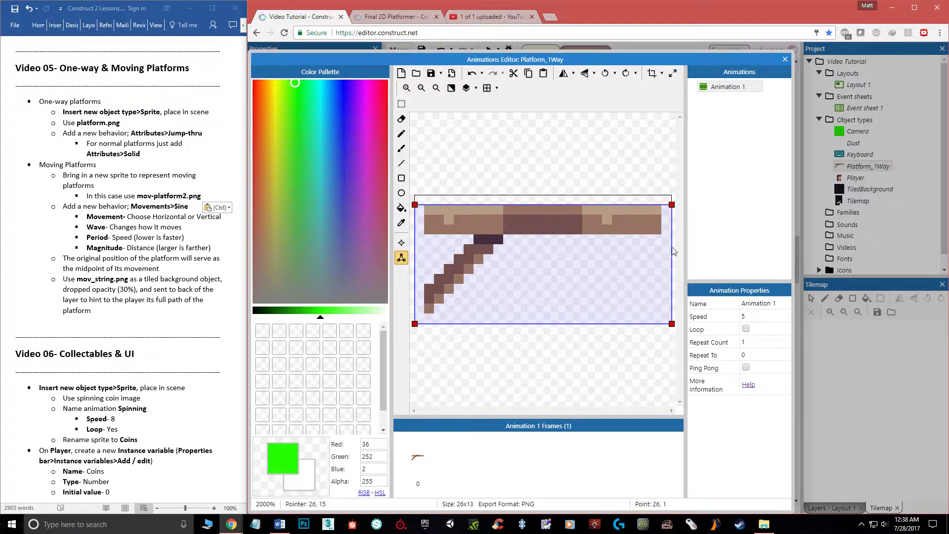
pyautogui.click(672, 324)
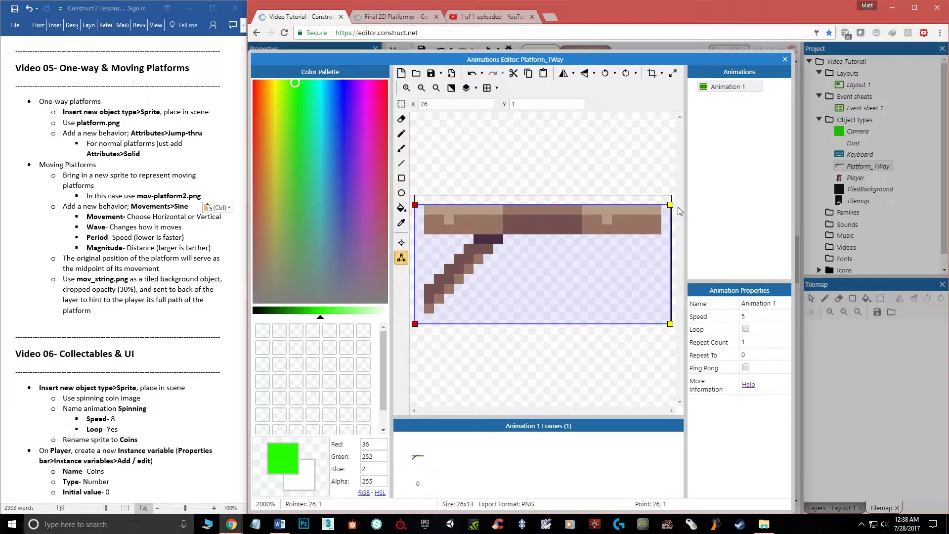
pyautogui.press('Left')
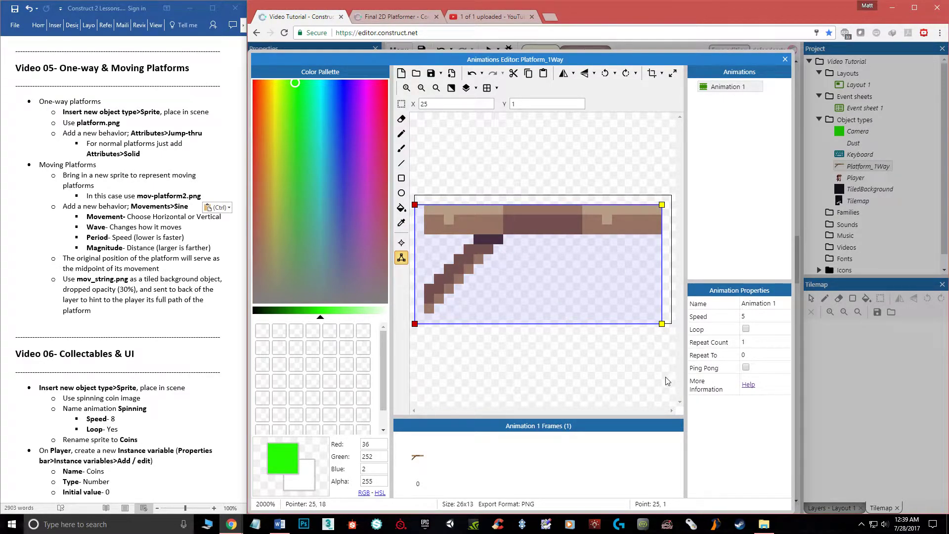
pyautogui.click(785, 60)
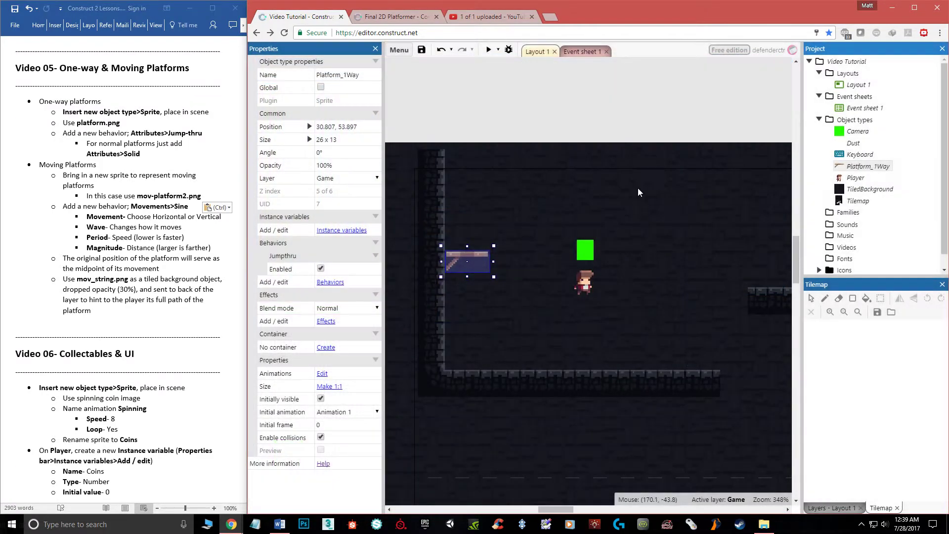
# Preview the layout again, test the player's landing and edge collisions on the wooden platform, and close the preview.
pyautogui.click(489, 50)
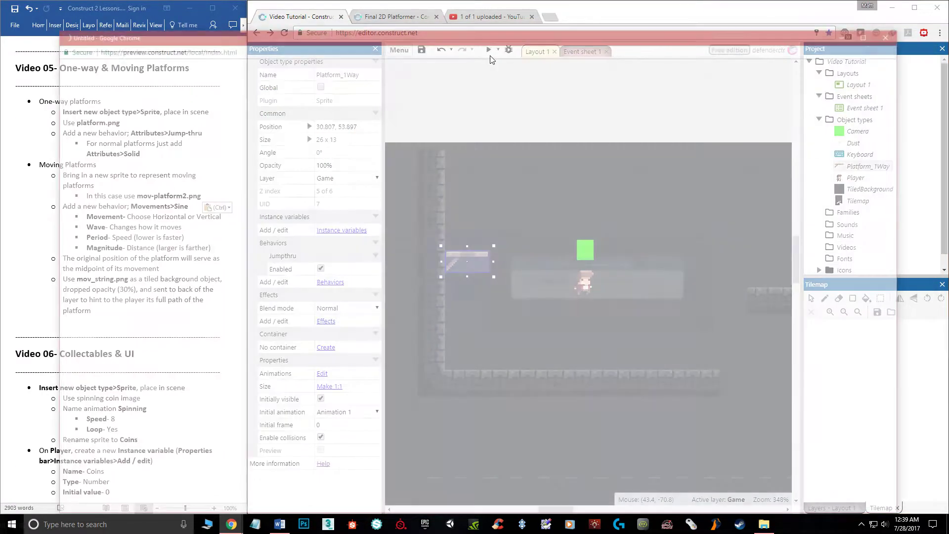
pyautogui.press('Left')
pyautogui.press('Up')
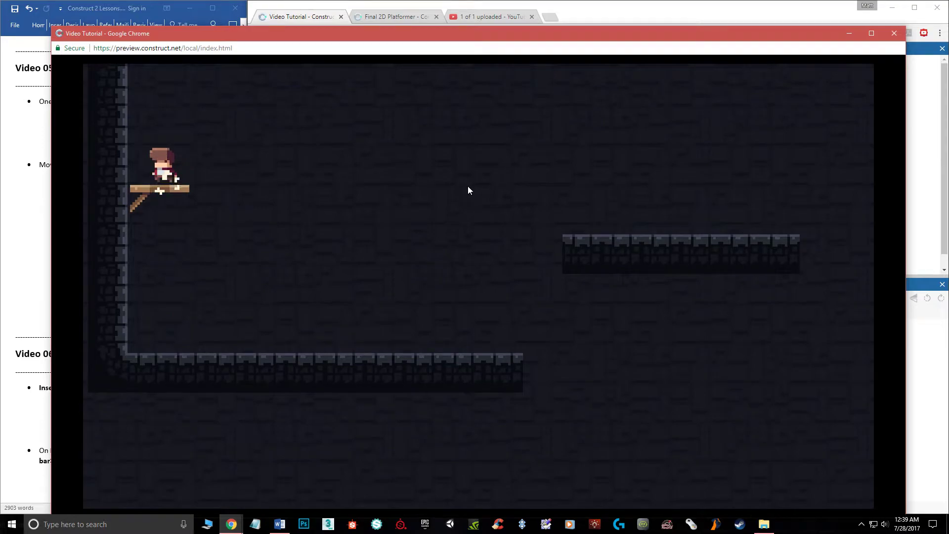
pyautogui.press('Right')
pyautogui.press('Left')
pyautogui.press('Up')
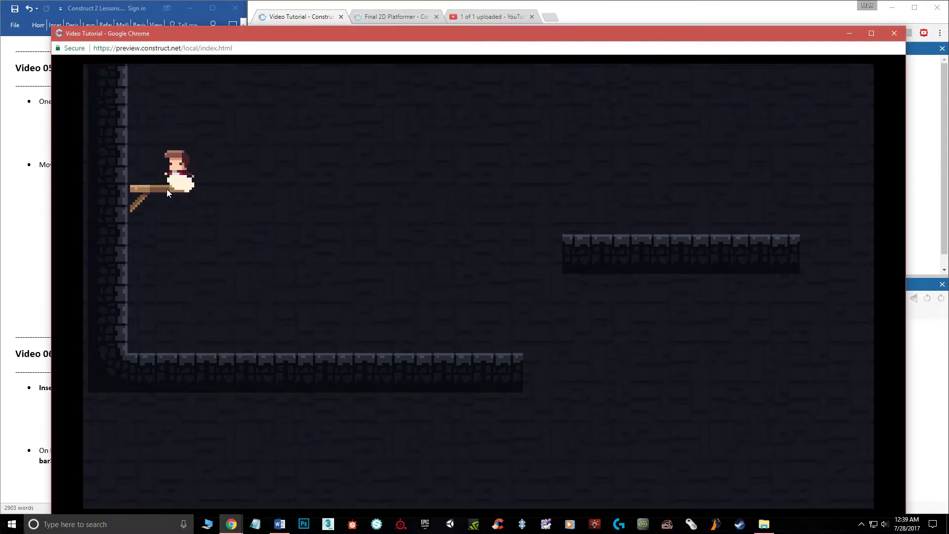
pyautogui.press('Right')
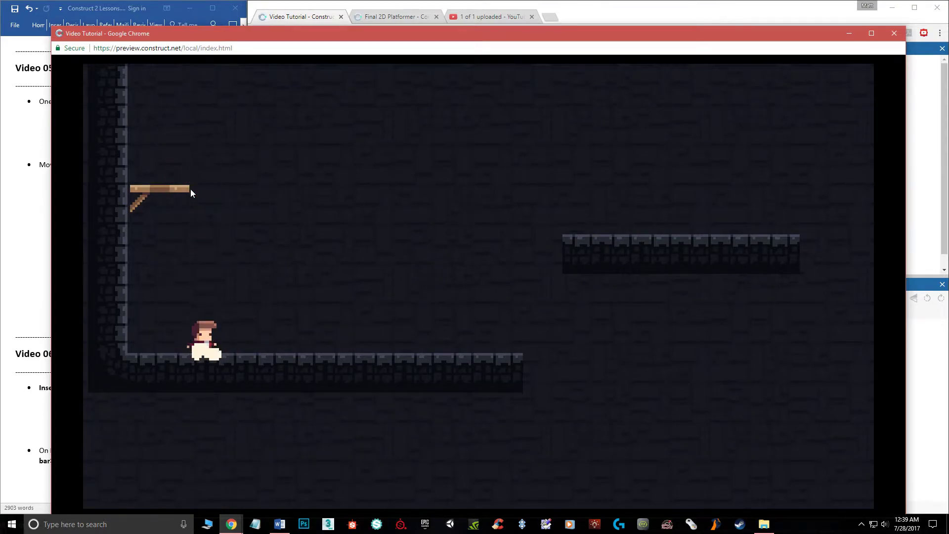
pyautogui.press('Up')
pyautogui.press('Left')
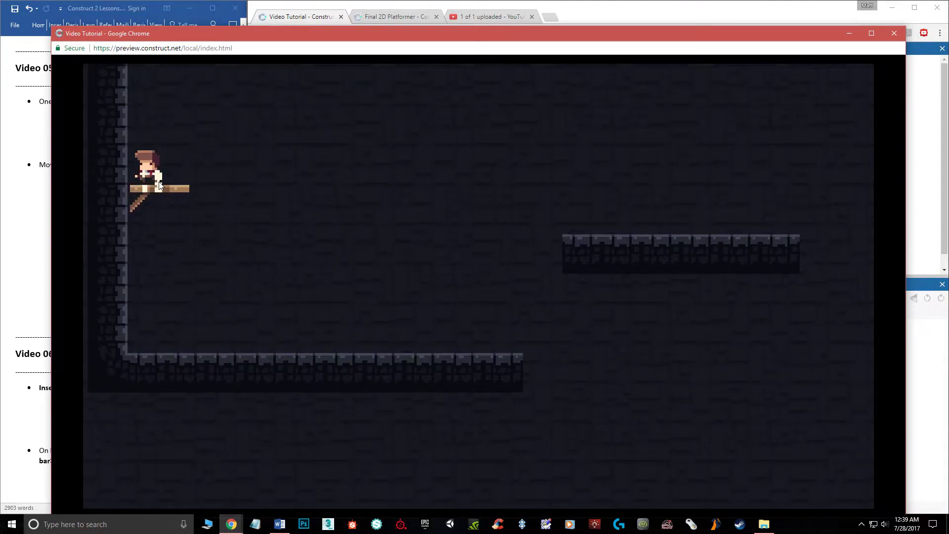
pyautogui.press('Right')
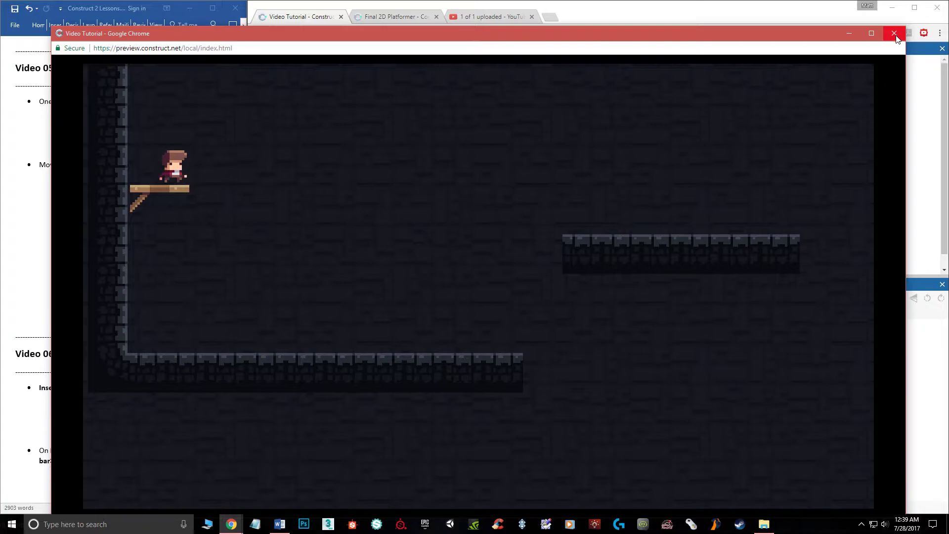
pyautogui.press('Right')
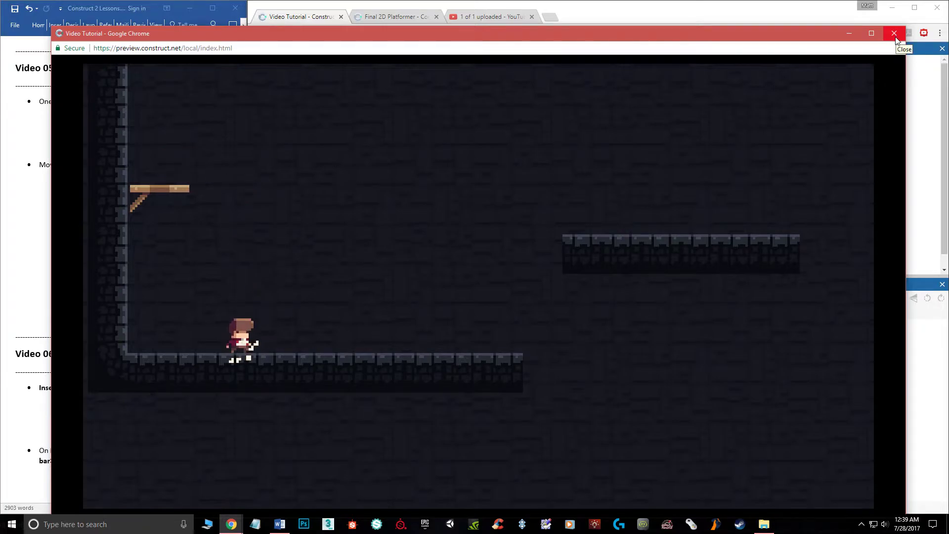
pyautogui.click(896, 34)
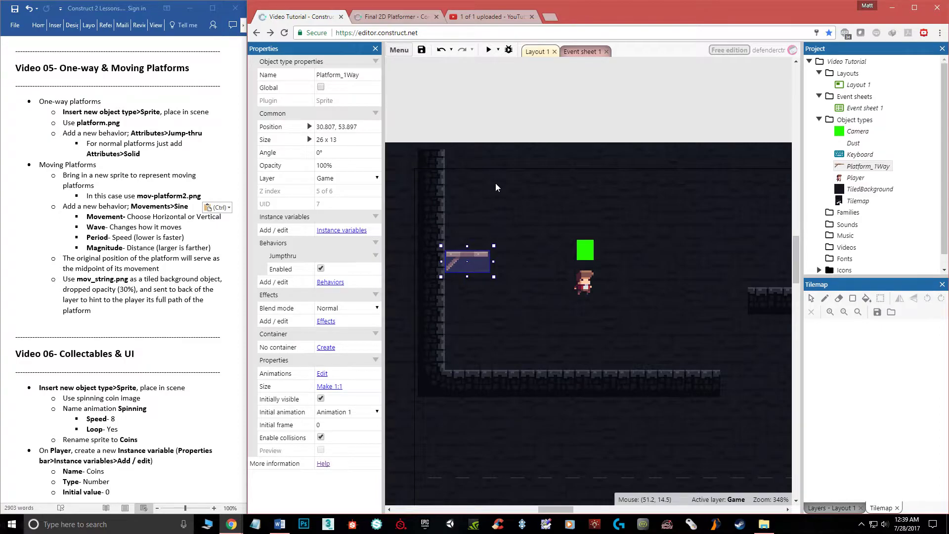
# Insert a new Sprite object into the layout, above and to the right of the player.
pyautogui.click(554, 125)
pyautogui.doubleClick(556, 122)
pyautogui.scroll(-2, 618, 148)
pyautogui.click(624, 141)
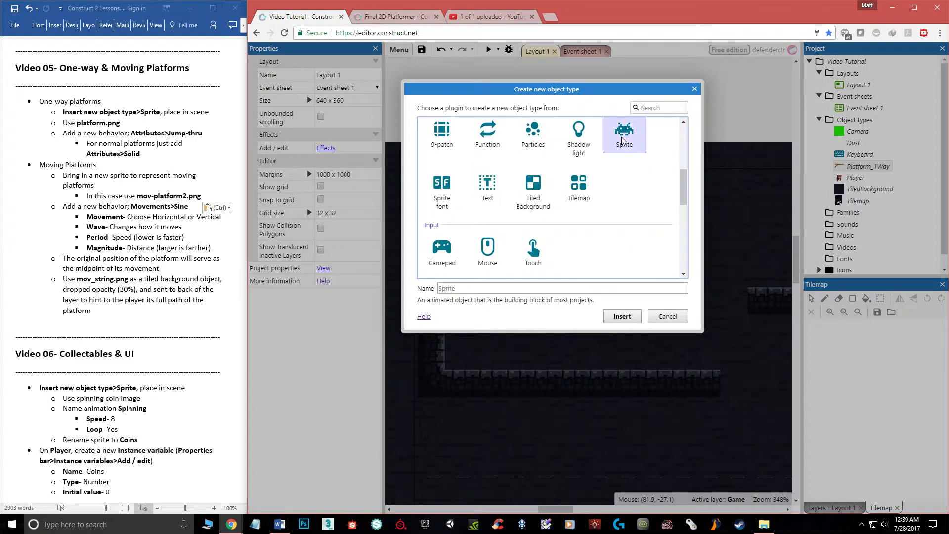
pyautogui.doubleClick(624, 140)
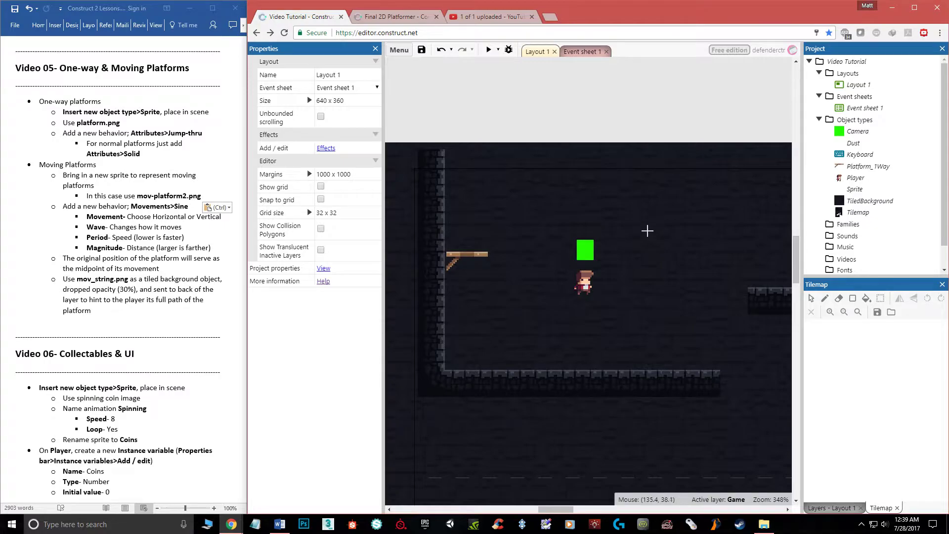
pyautogui.click(648, 231)
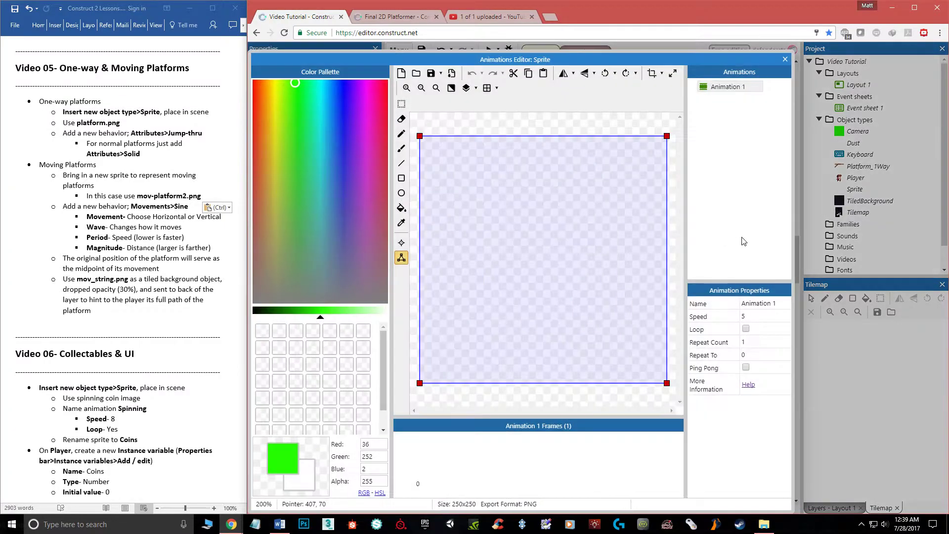
# Load mov-platform2.png as the new sprite's image and position the sprite at about 139, 37.
pyautogui.click(417, 75)
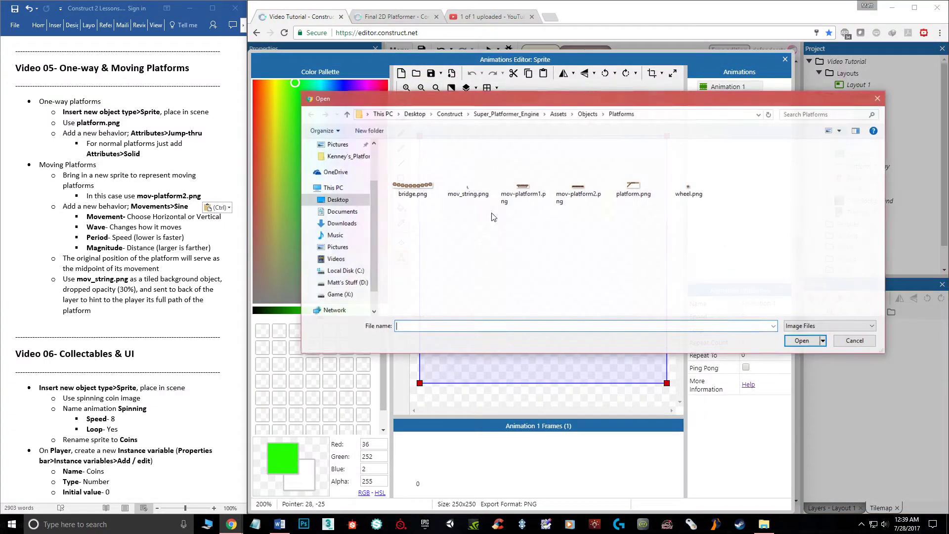
pyautogui.click(579, 193)
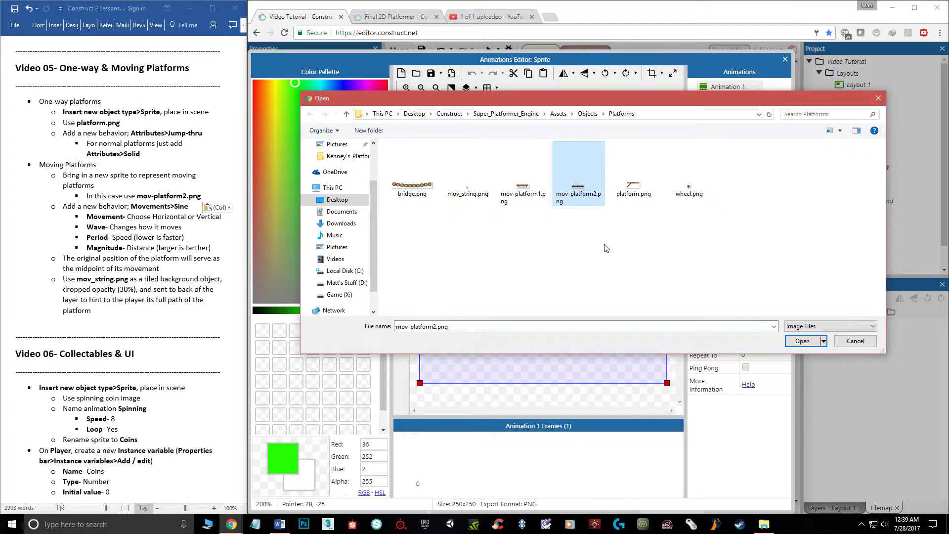
pyautogui.doubleClick(585, 197)
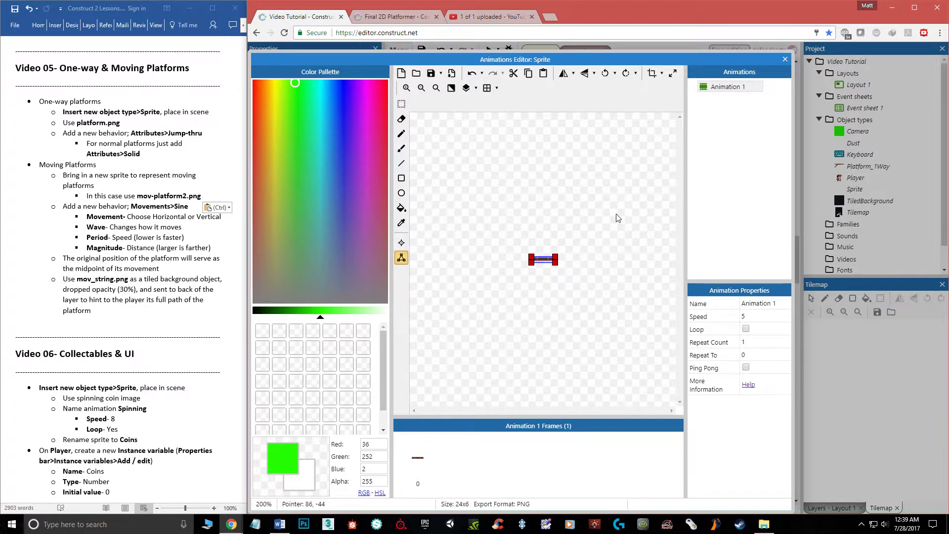
pyautogui.keyDown('ctrl'); pyautogui.scroll(3, 549, 257); pyautogui.keyUp('ctrl')
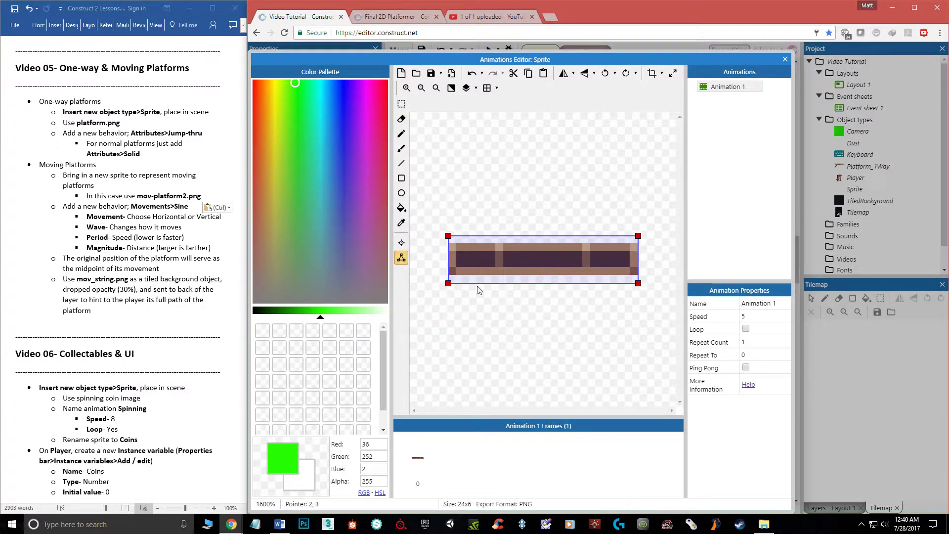
pyautogui.click(786, 60)
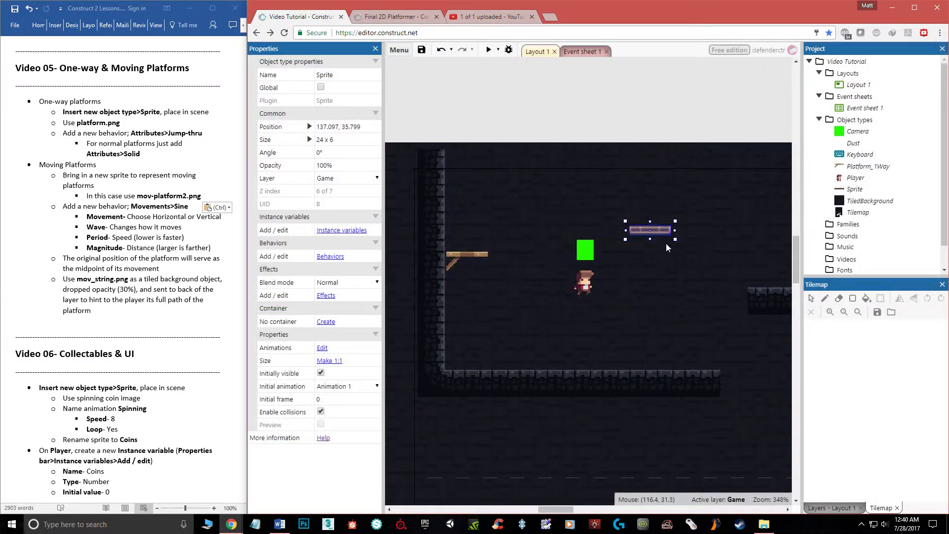
pyautogui.moveTo(664, 234); pyautogui.dragTo(668, 234)
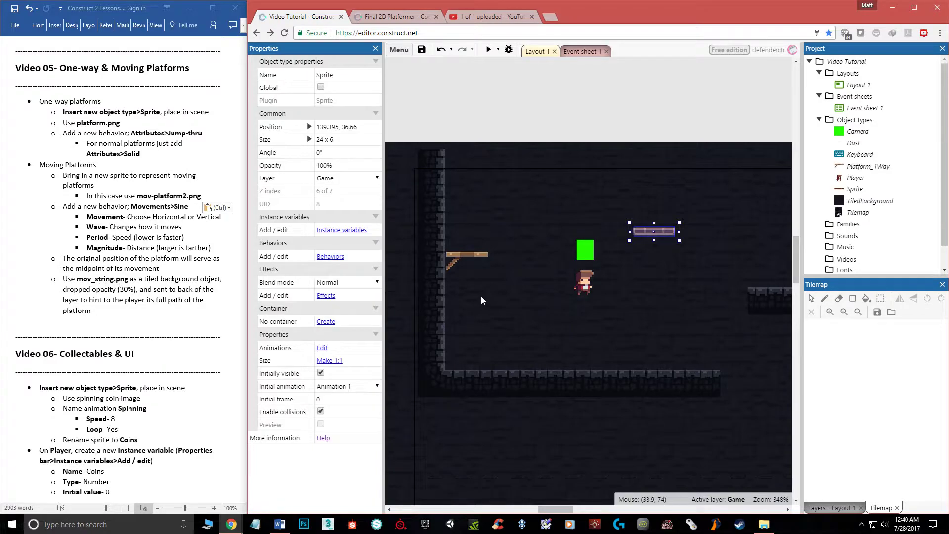
pyautogui.rightClick(565, 119)
pyautogui.click(601, 125)
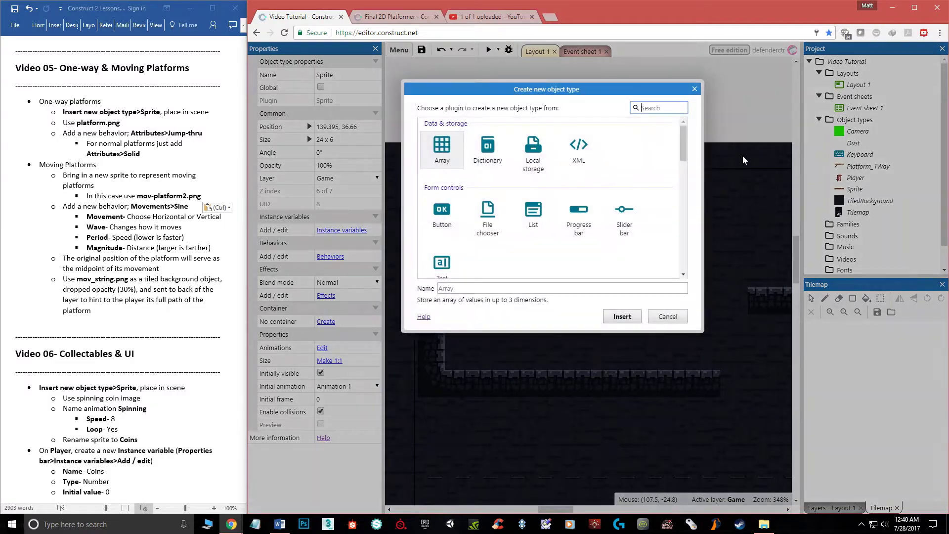
pyautogui.scroll(-4, 595, 205)
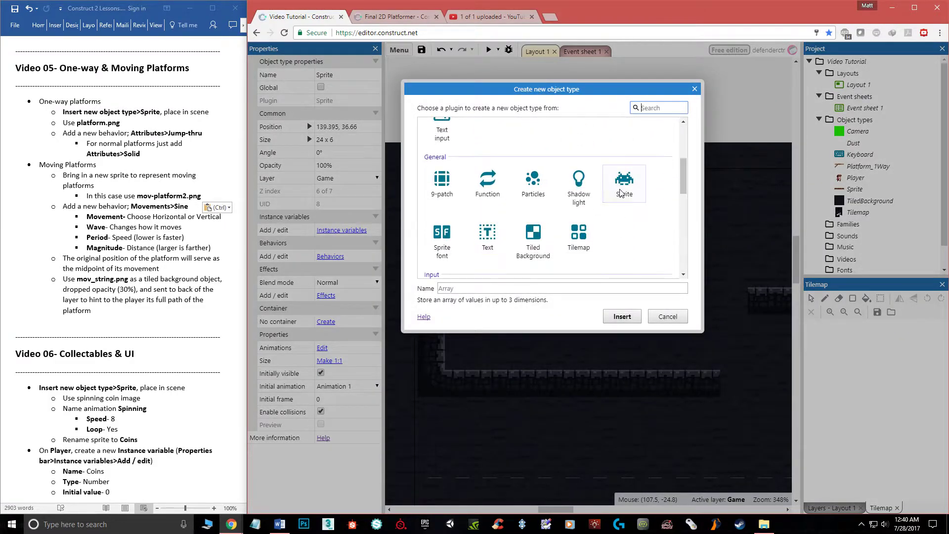
pyautogui.doubleClick(624, 208)
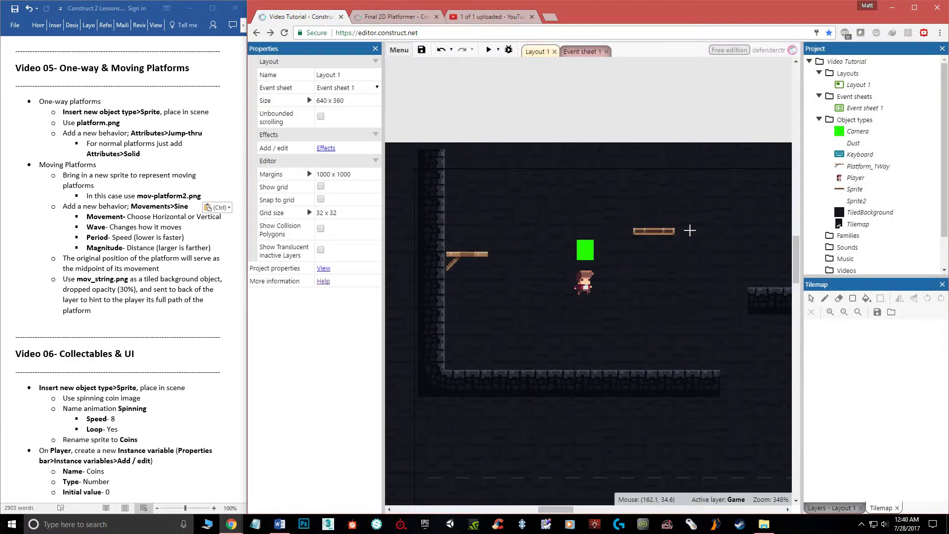
pyautogui.click(690, 230)
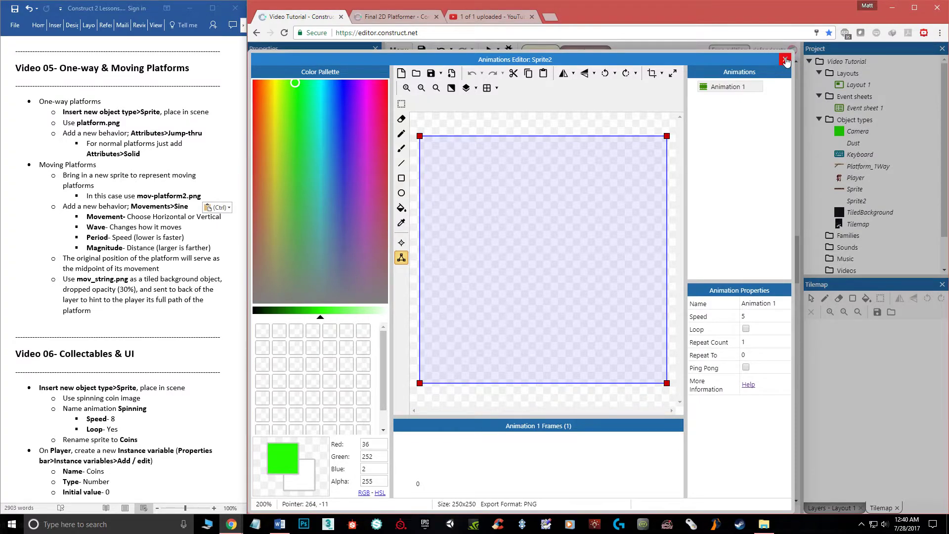
pyautogui.click(785, 60)
pyautogui.press('Delete')
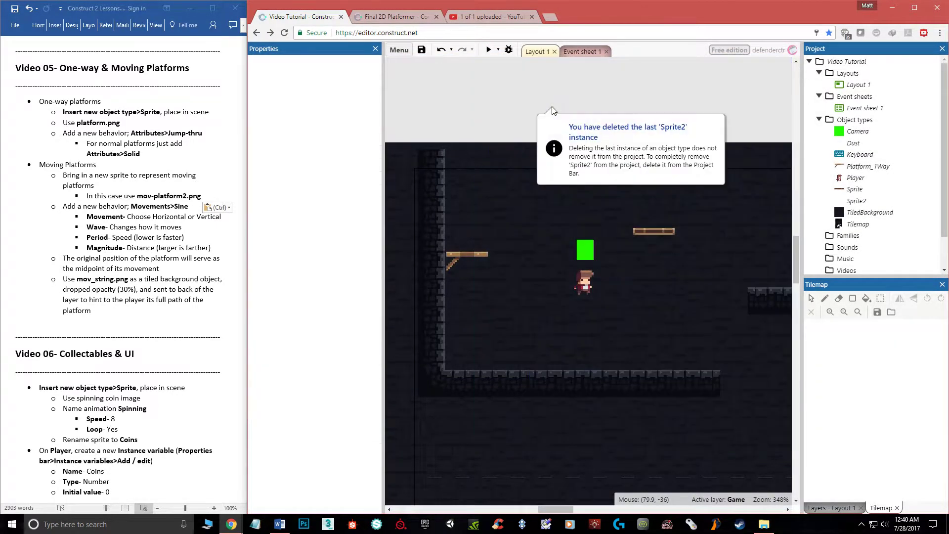
# Insert a new Tiled Background object into the layout beside the wooden platform sprite, at about 123, 35.
pyautogui.click(507, 122)
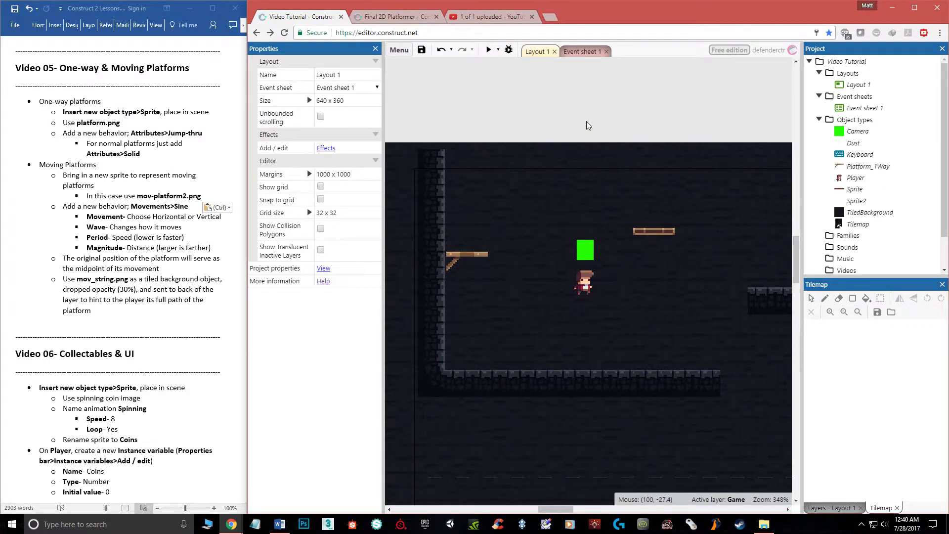
pyautogui.doubleClick(589, 125)
pyautogui.scroll(-4, 553, 235)
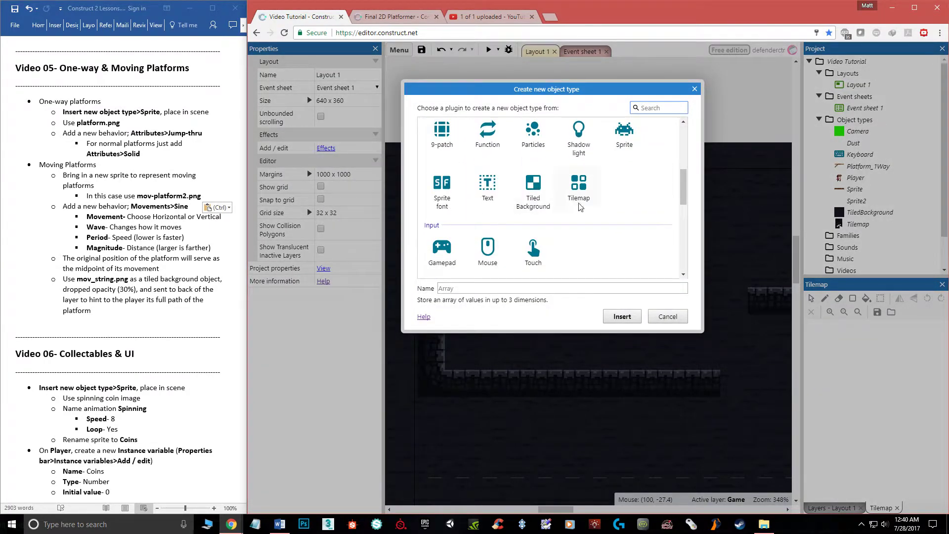
pyautogui.doubleClick(535, 196)
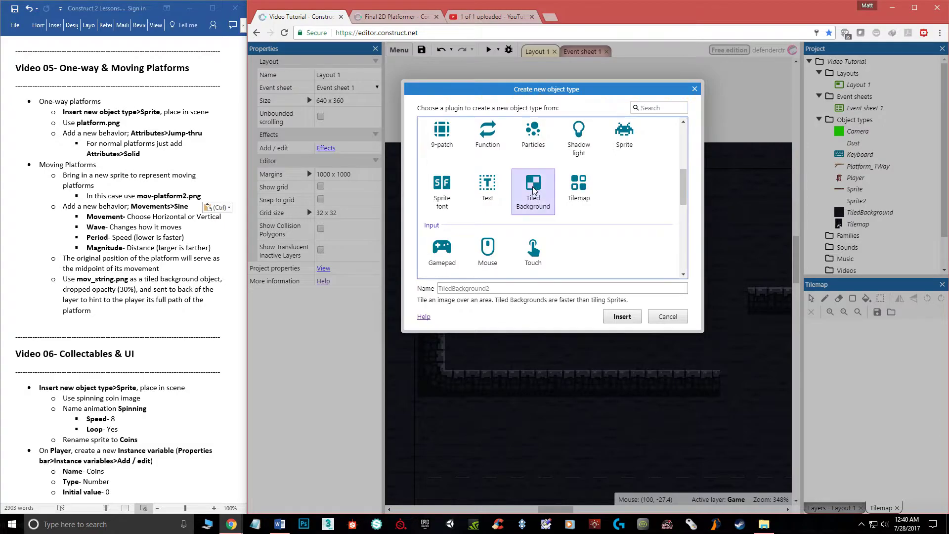
pyautogui.click(620, 211)
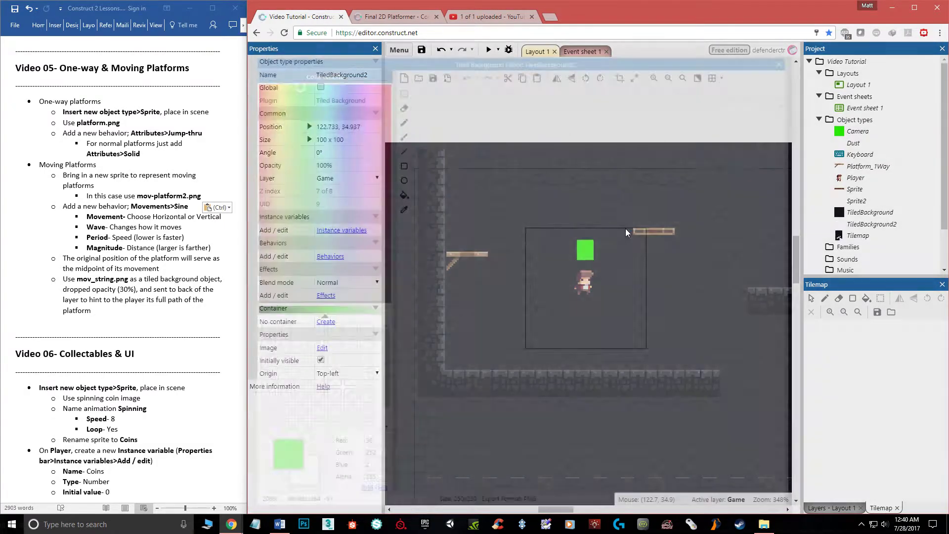
# Load mov_string.png as the new tiled background's image and close the image editor.
pyautogui.click(416, 74)
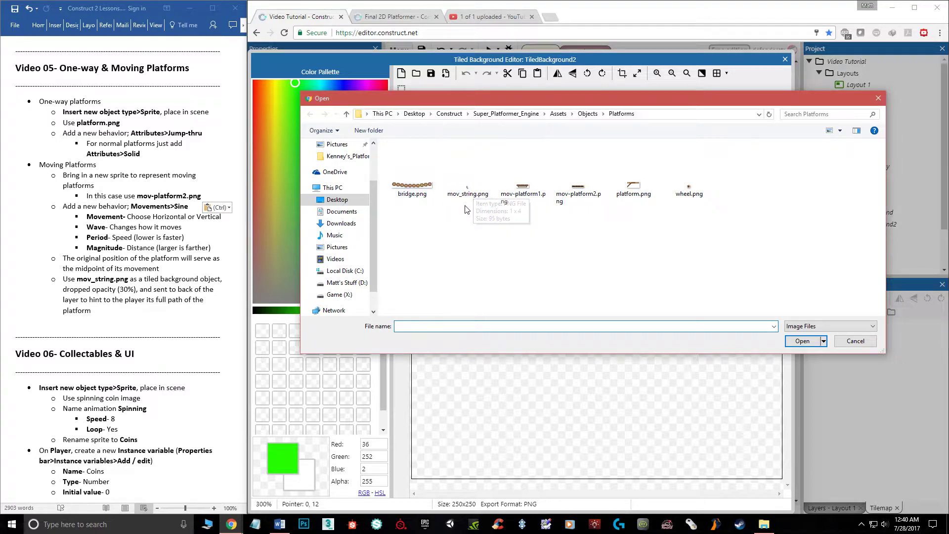
pyautogui.doubleClick(462, 191)
pyautogui.scroll(5, 608, 291)
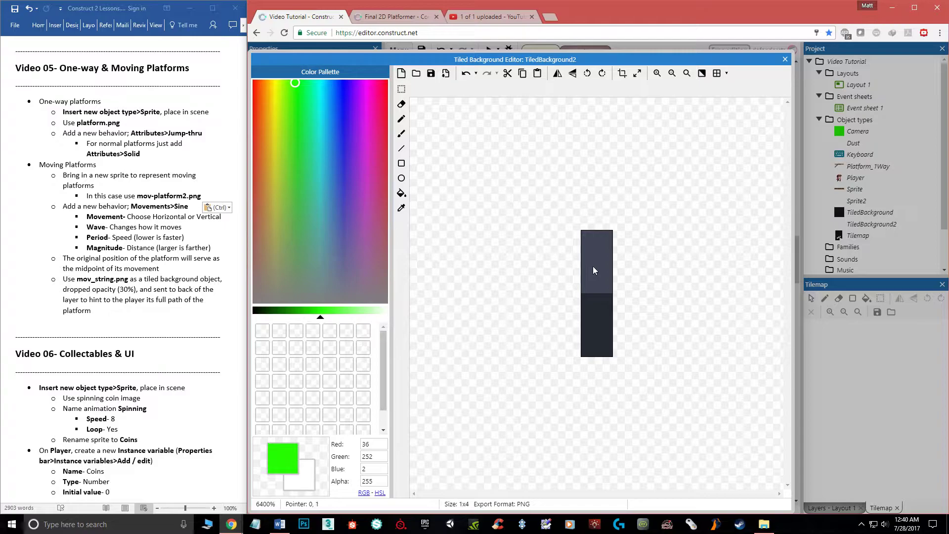
pyautogui.click(785, 59)
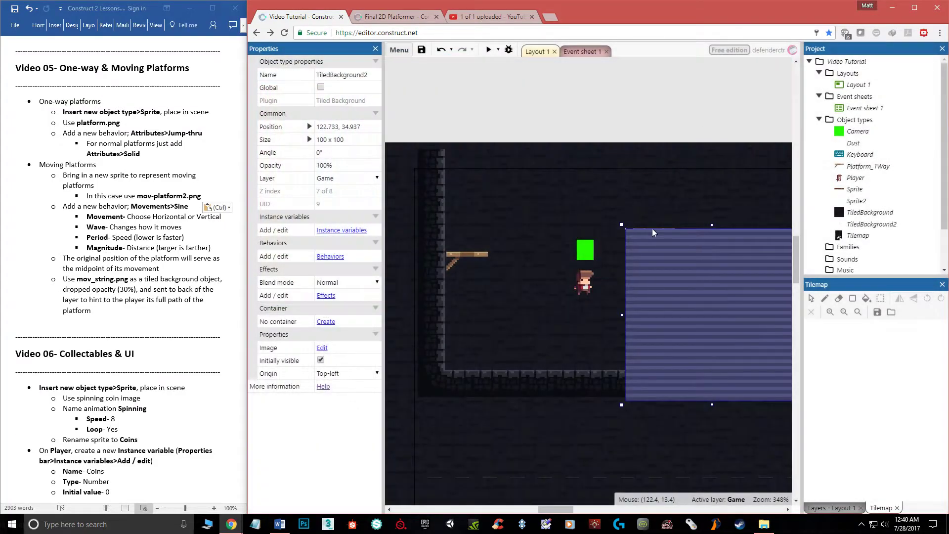
# Narrow the striped tiled background to about 1.75 x 100, rotate it to 90°, and place it above the player at about 123, 26.
pyautogui.moveTo(676, 278); pyautogui.dragTo(557, 233)
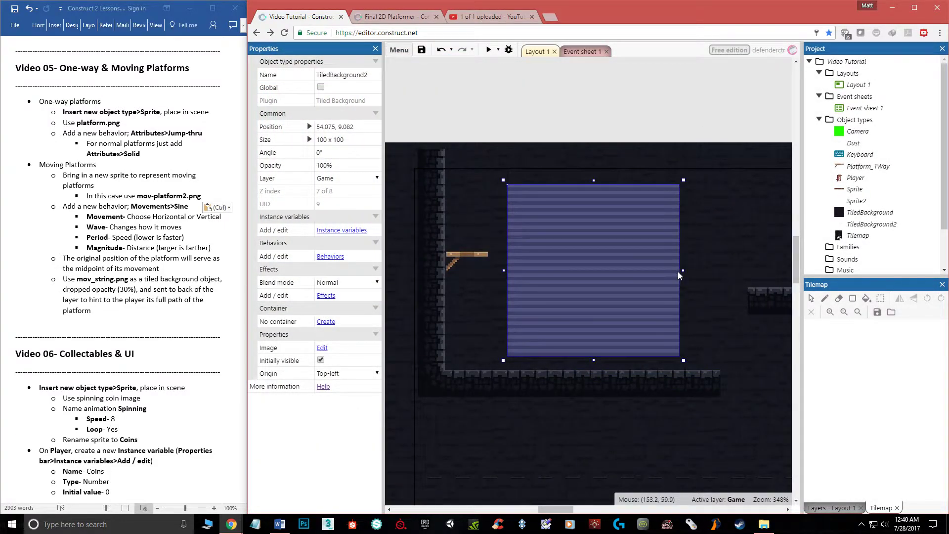
pyautogui.moveTo(683, 269); pyautogui.dragTo(513, 258)
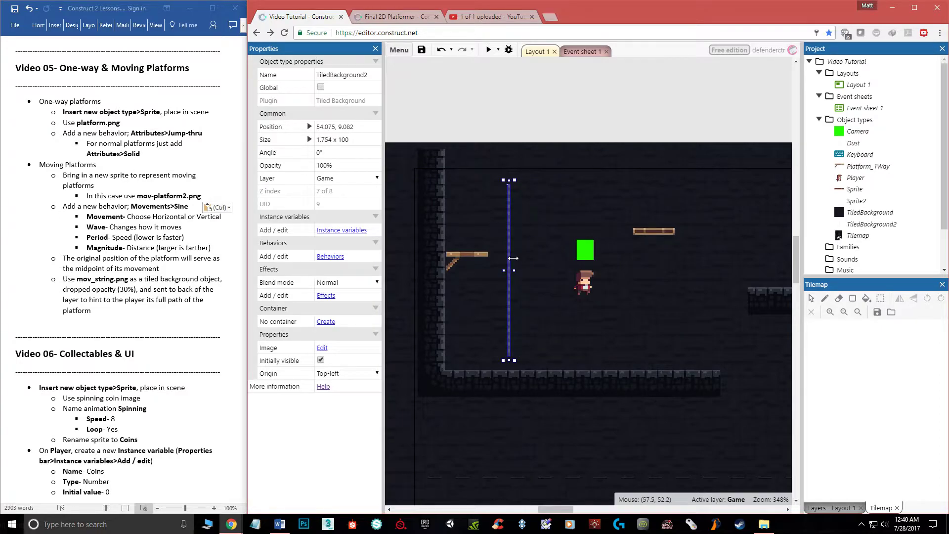
pyautogui.moveTo(516, 172); pyautogui.dragTo(572, 234)
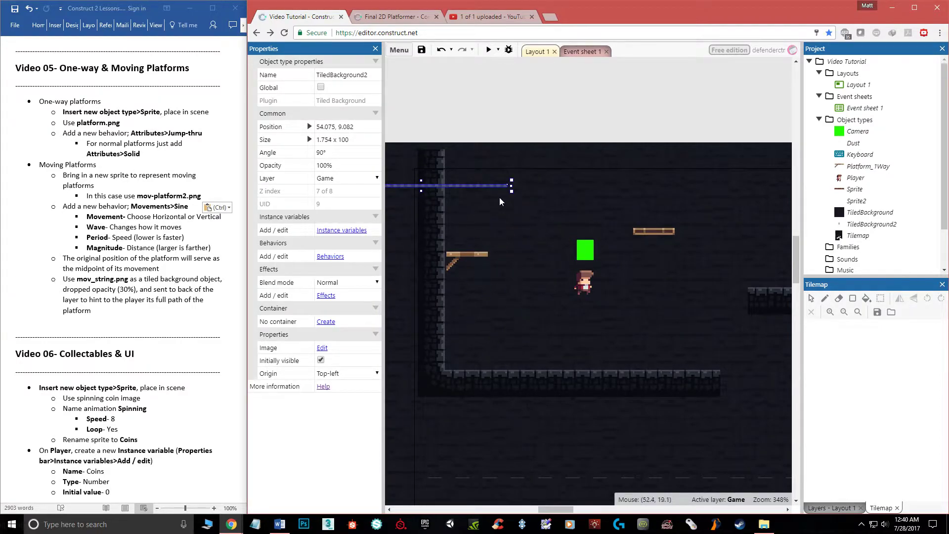
pyautogui.moveTo(482, 190); pyautogui.dragTo(601, 218)
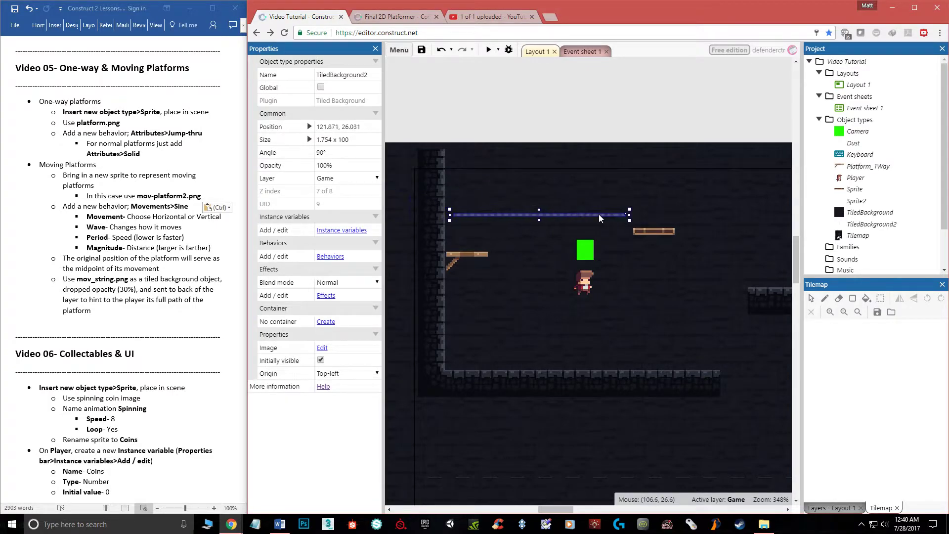
pyautogui.moveTo(631, 205)
pyautogui.mouseDown()
pyautogui.moveTo(643, 210)
pyautogui.moveTo(643, 195)
pyautogui.mouseUp()
pyautogui.moveTo(637, 203)
pyautogui.mouseDown()
pyautogui.moveTo(559, 143)
pyautogui.moveTo(647, 221)
pyautogui.moveTo(638, 195)
pyautogui.mouseUp()
pyautogui.moveTo(511, 216); pyautogui.dragTo(622, 231)
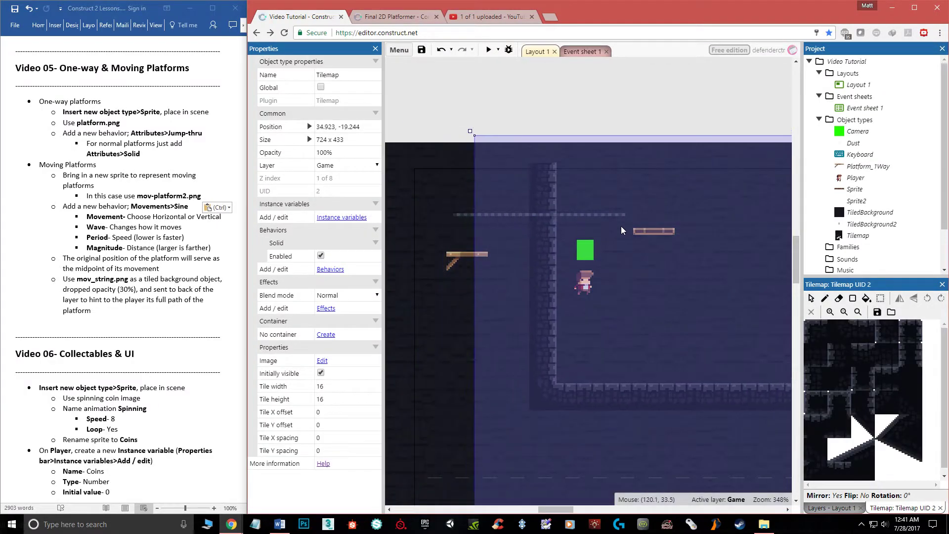
pyautogui.hotkey('ctrl', 'z')
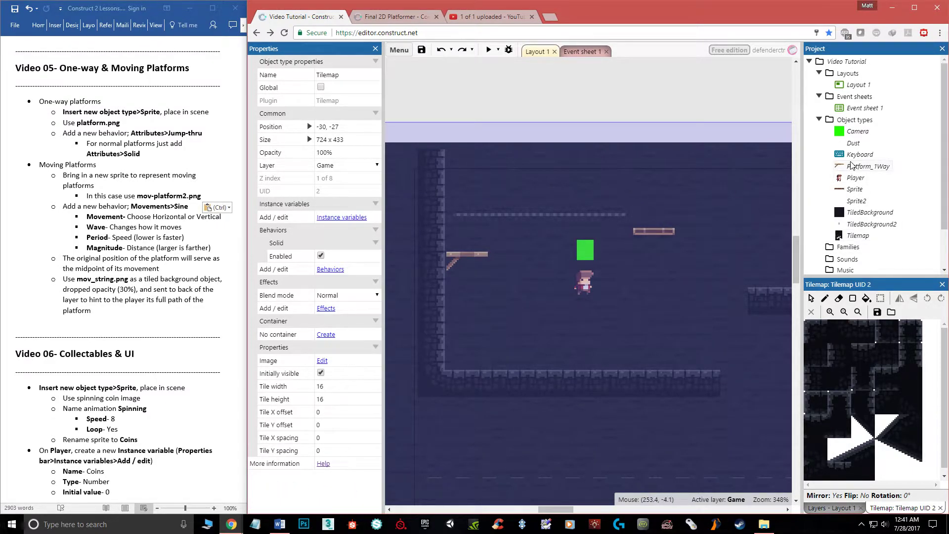
# Rename the wooden platform's object type from Sprite to Platform_Moving in the project.
pyautogui.click(854, 197)
pyautogui.click(854, 192)
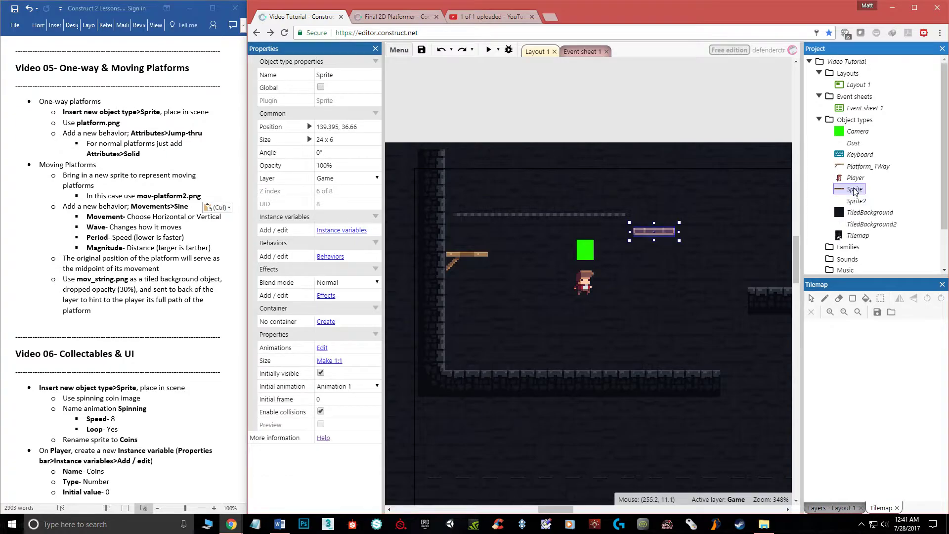
pyautogui.click(854, 192)
pyautogui.write('Pl')
pyautogui.write('atform_Moving')
pyautogui.press('Return')
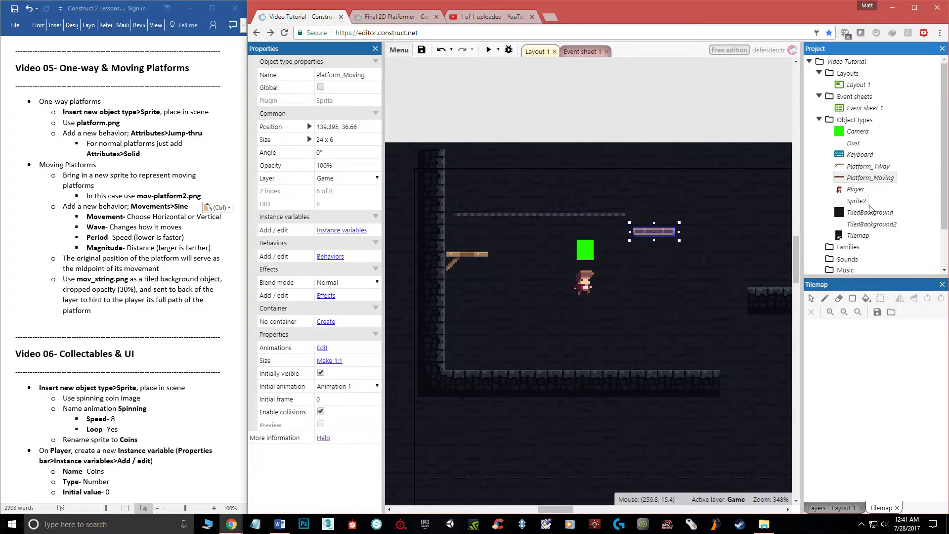
# Rename the unused Sprite2 object type as Platform_Path.
pyautogui.click(855, 203)
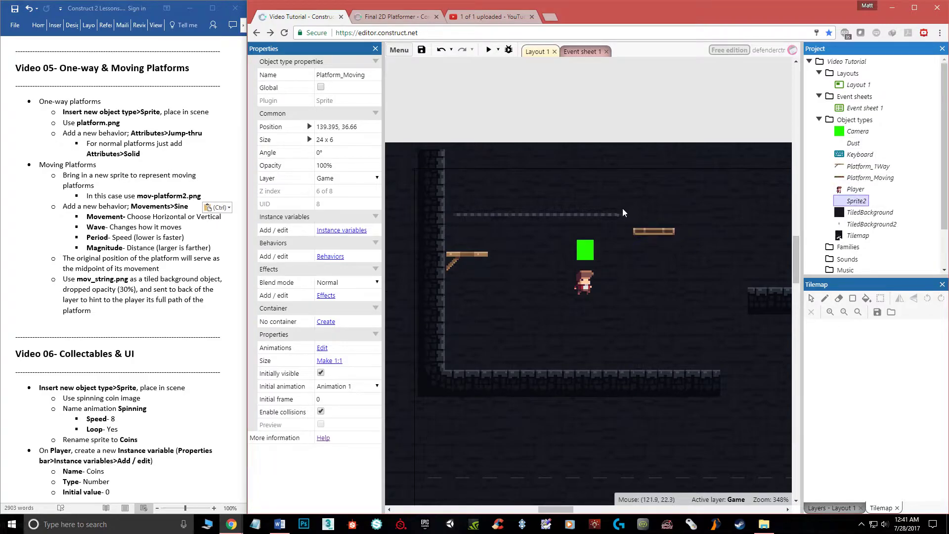
pyautogui.rightClick(850, 205)
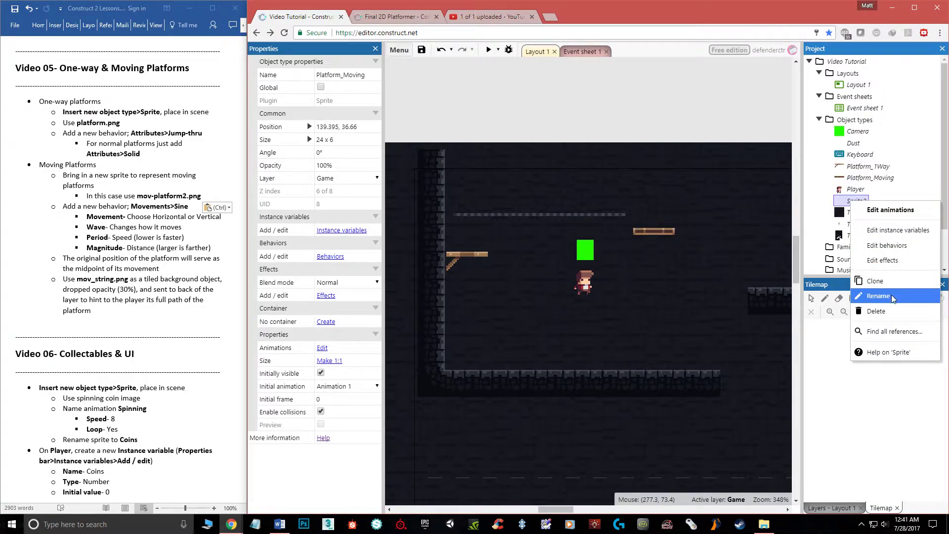
pyautogui.click(879, 296)
pyautogui.write('Platfo')
pyautogui.write('rm_Path')
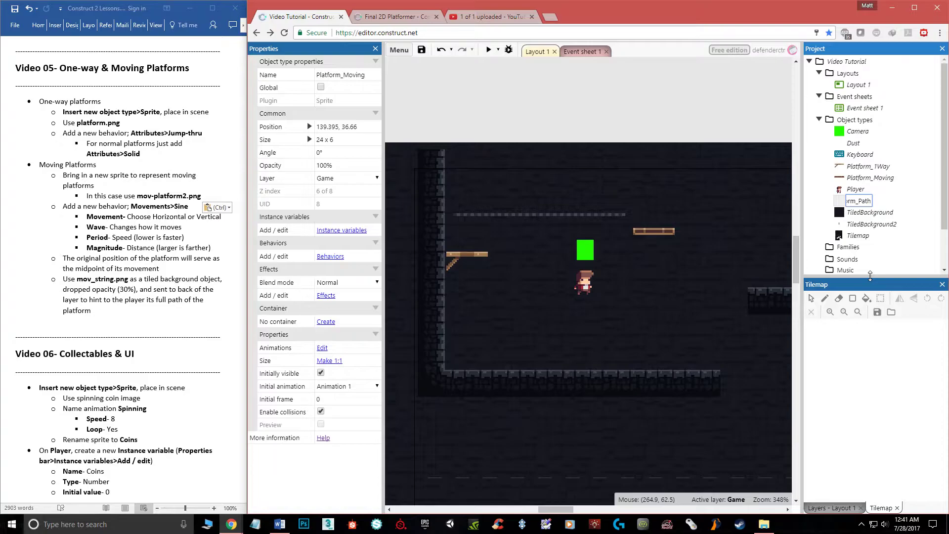
pyautogui.press('Return')
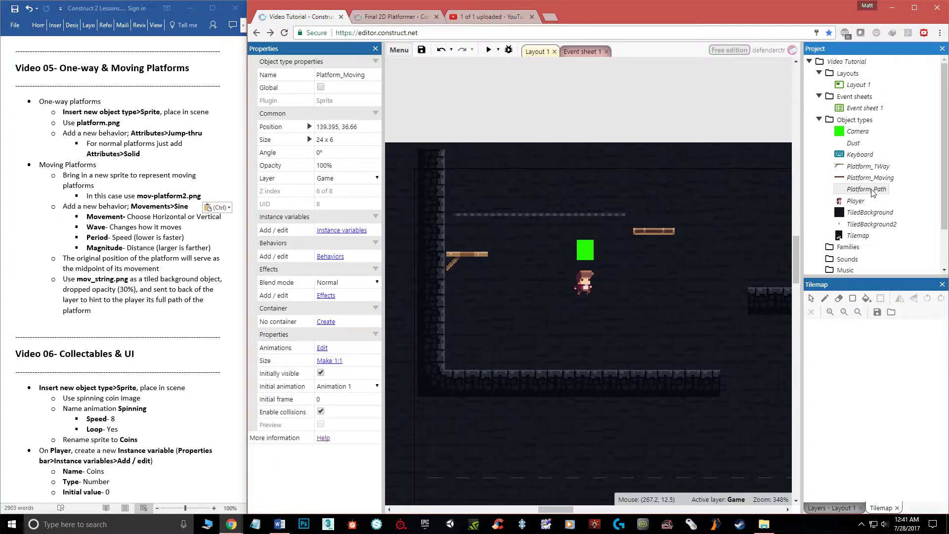
pyautogui.click(571, 214)
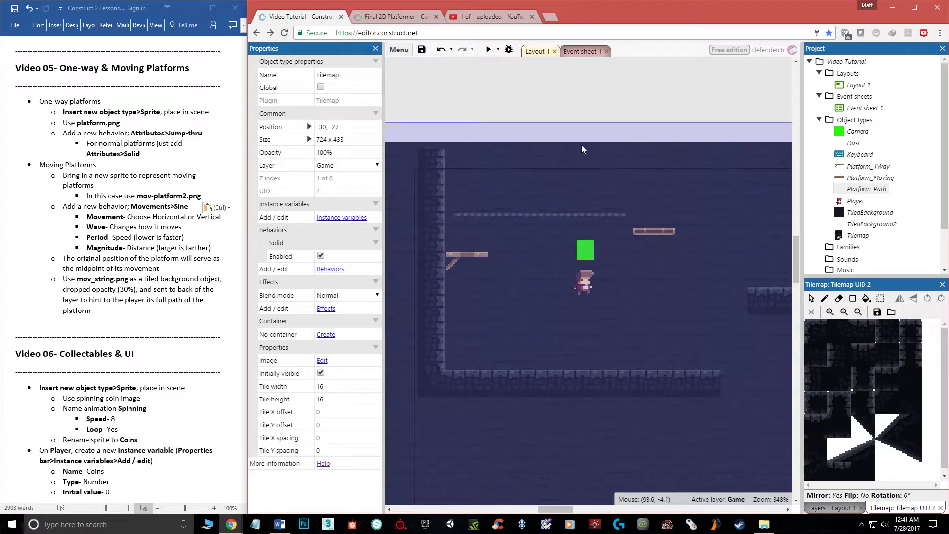
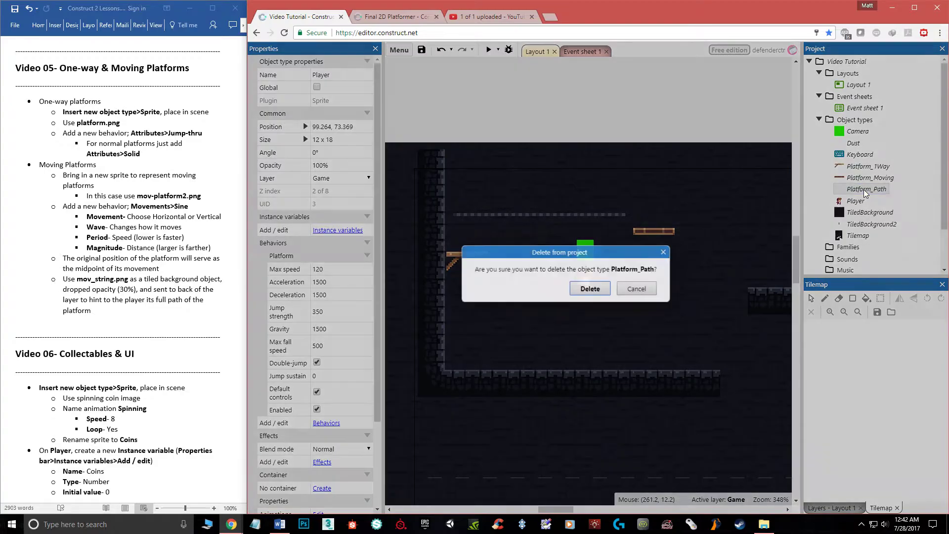
# Delete the unused Platform_Path sprite from the project and rename TiledBackground2 as Platform_Path.
pyautogui.click(594, 288)
pyautogui.click(861, 213)
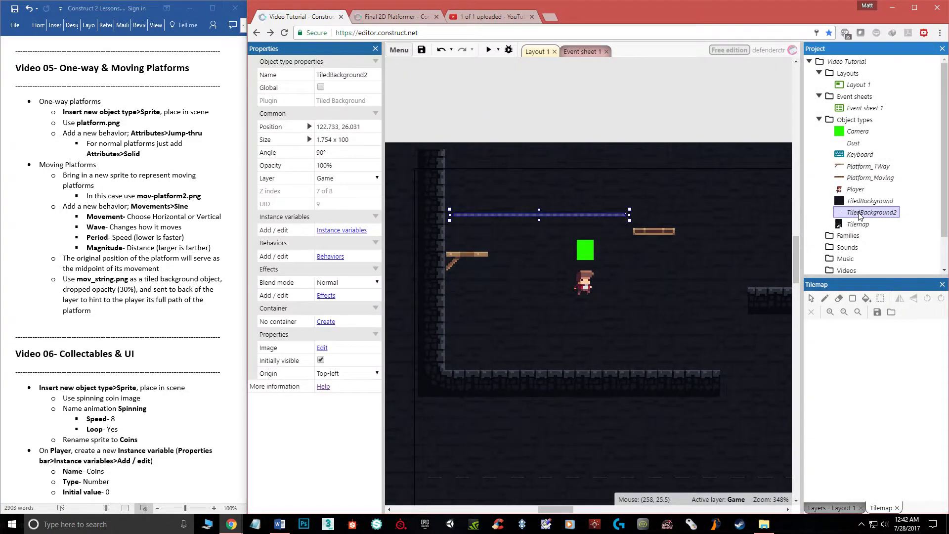
pyautogui.click(860, 214)
pyautogui.write('Platform_Path')
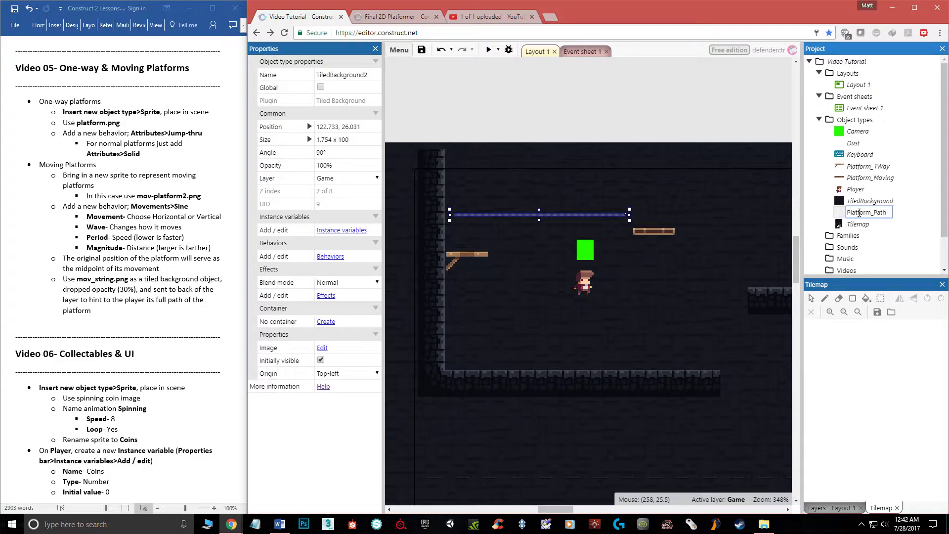
pyautogui.press('Return')
# Center the Platform_Path strip over the moving platform at about 189, 36 and set its opacity to 30%.
pyautogui.moveTo(585, 214); pyautogui.dragTo(699, 234)
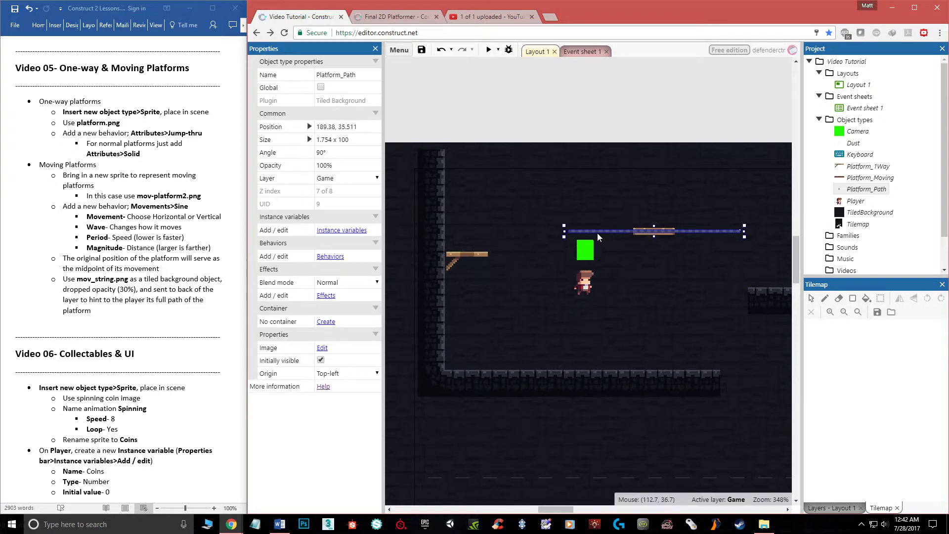
pyautogui.click(342, 166)
pyautogui.write('30')
pyautogui.press('Tab')
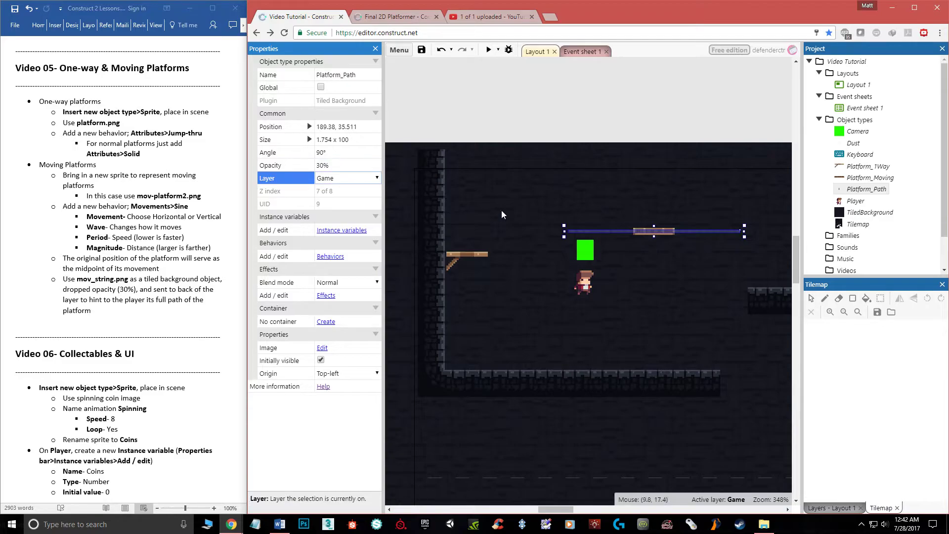
# Send Platform_Path to the bottom of its layer.
pyautogui.rightClick(863, 192)
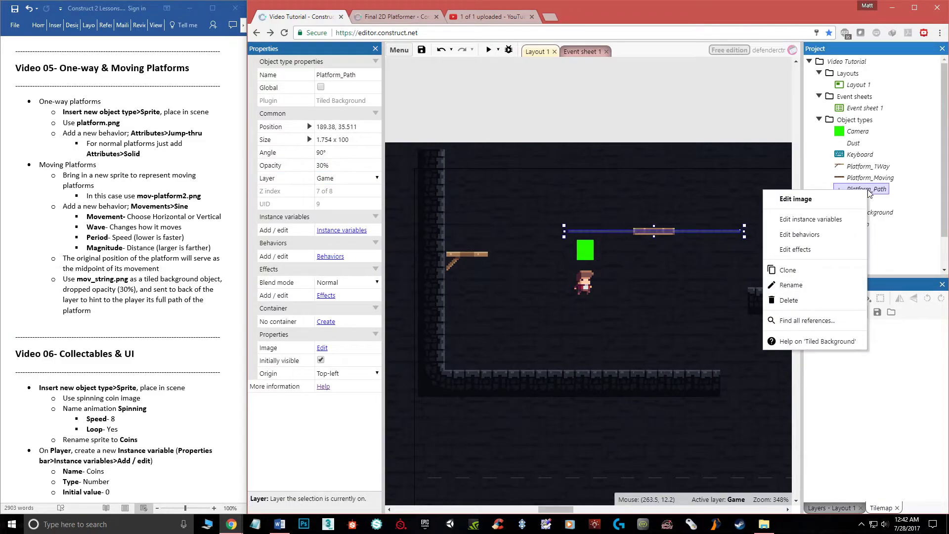
pyautogui.rightClick(630, 230)
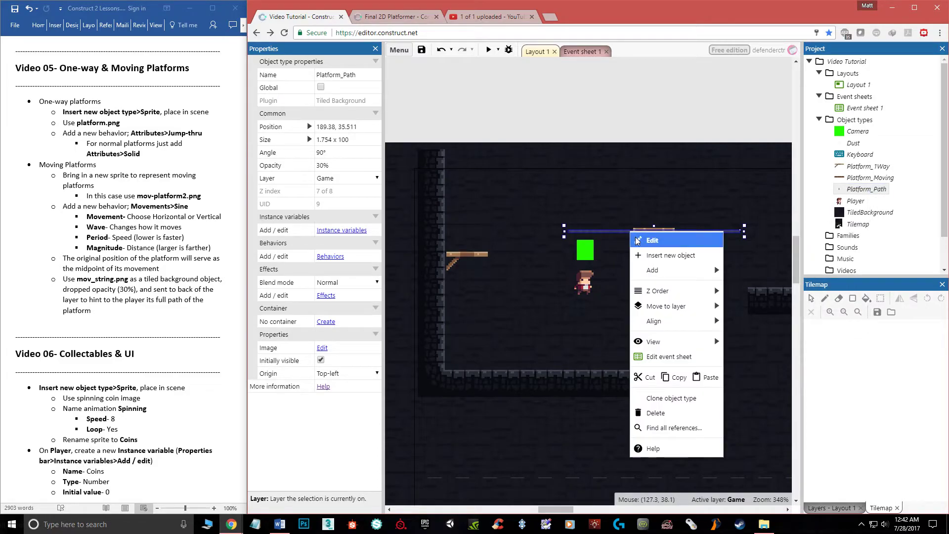
pyautogui.moveTo(680, 296)
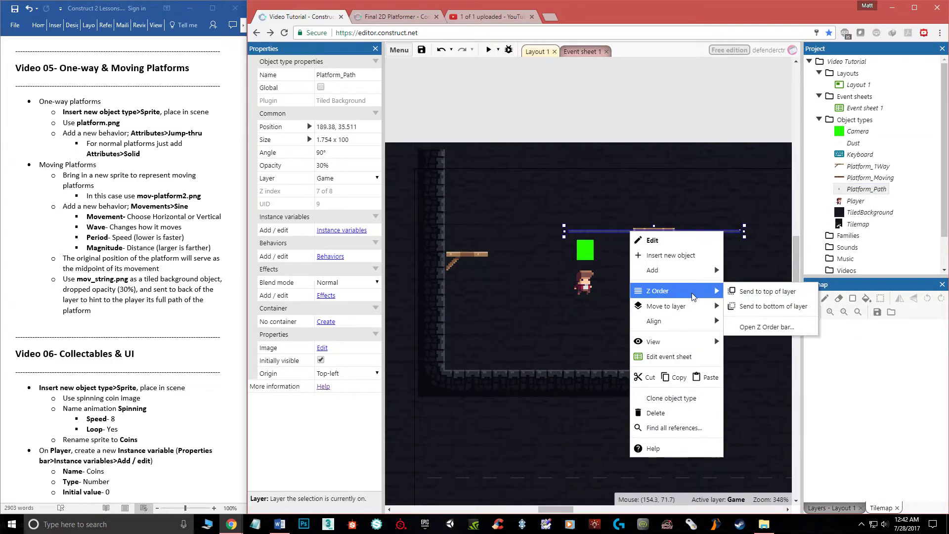
pyautogui.click(770, 307)
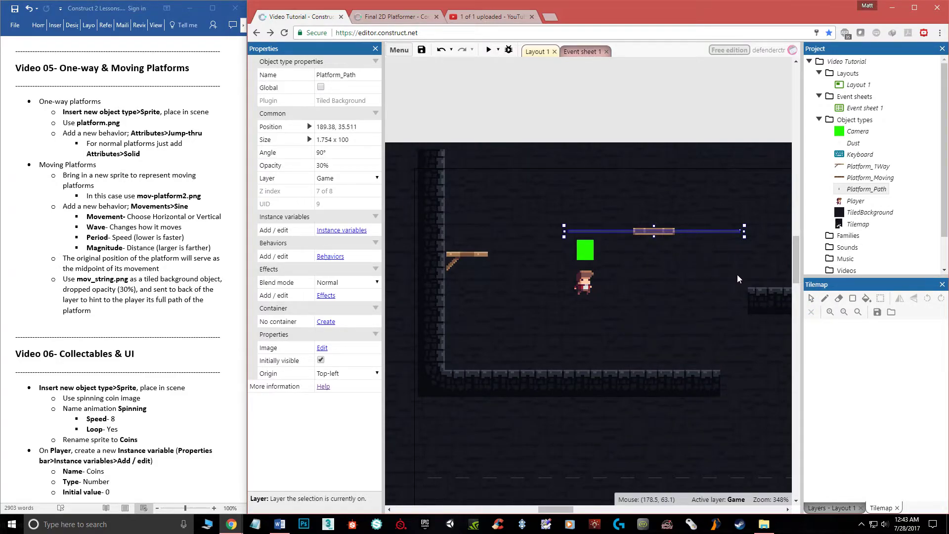
# Send the Tilemap to the bottom of the Game layer.
pyautogui.click(869, 213)
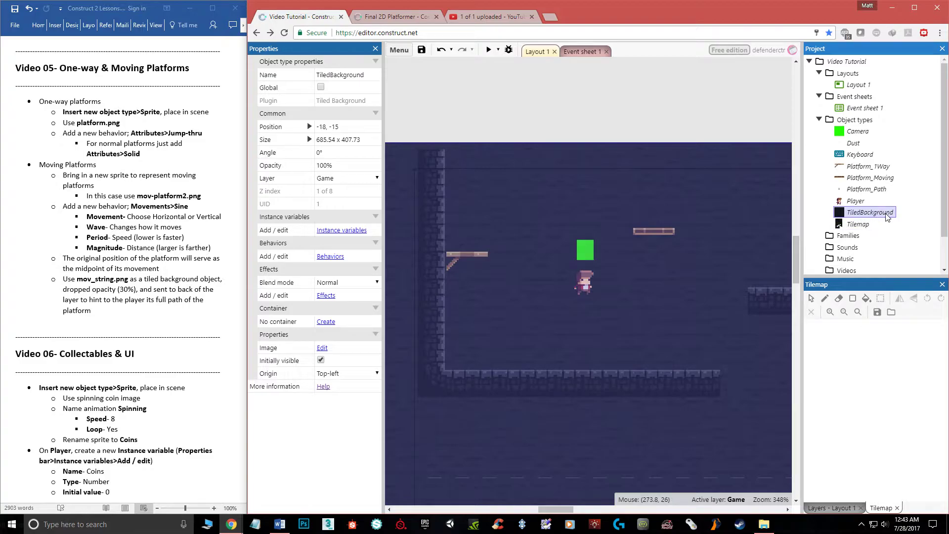
pyautogui.rightClick(681, 265)
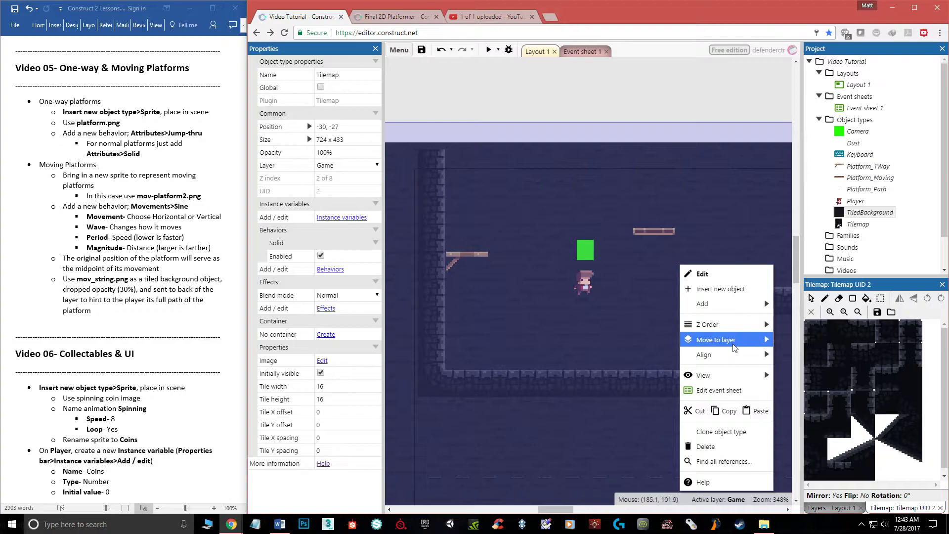
pyautogui.moveTo(731, 325)
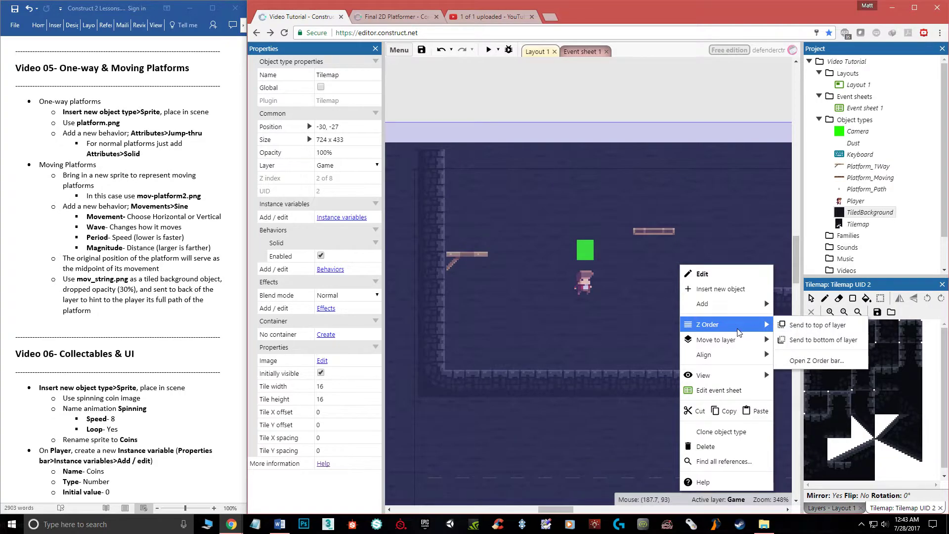
pyautogui.click(816, 341)
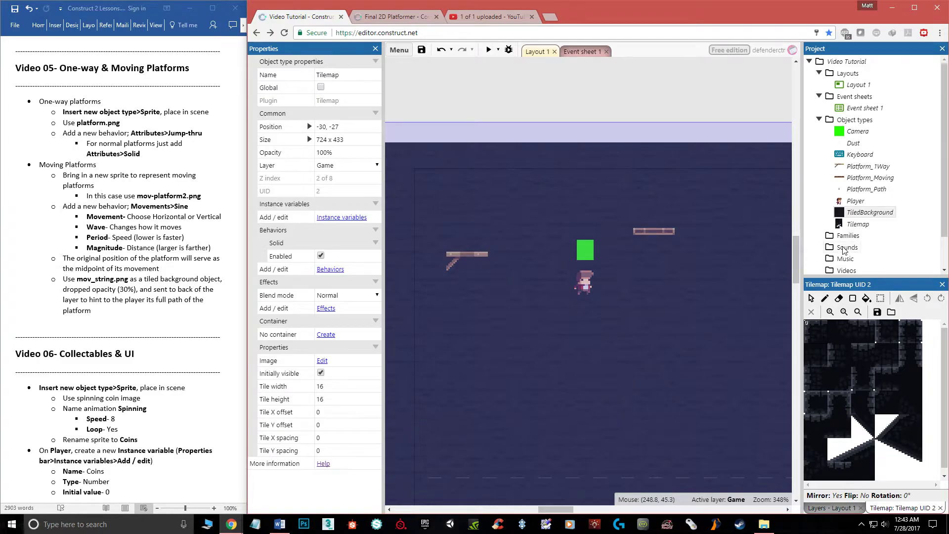
# Send the TiledBackground object to the bottom of the Game layer.
pyautogui.click(868, 214)
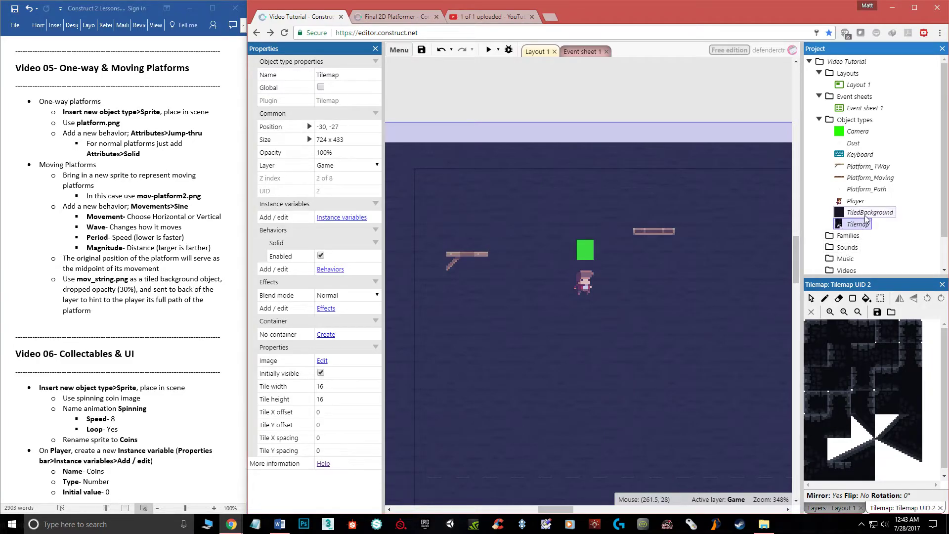
pyautogui.rightClick(692, 287)
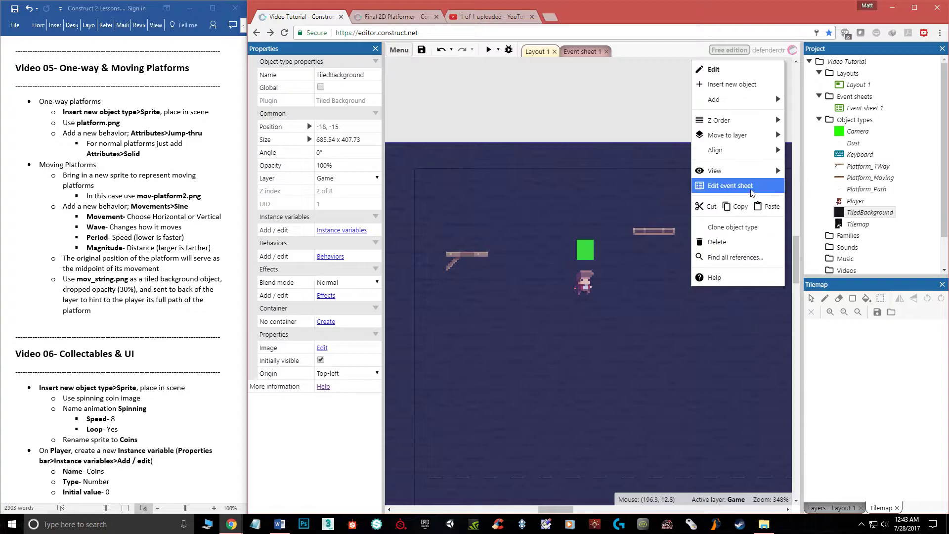
pyautogui.moveTo(754, 126)
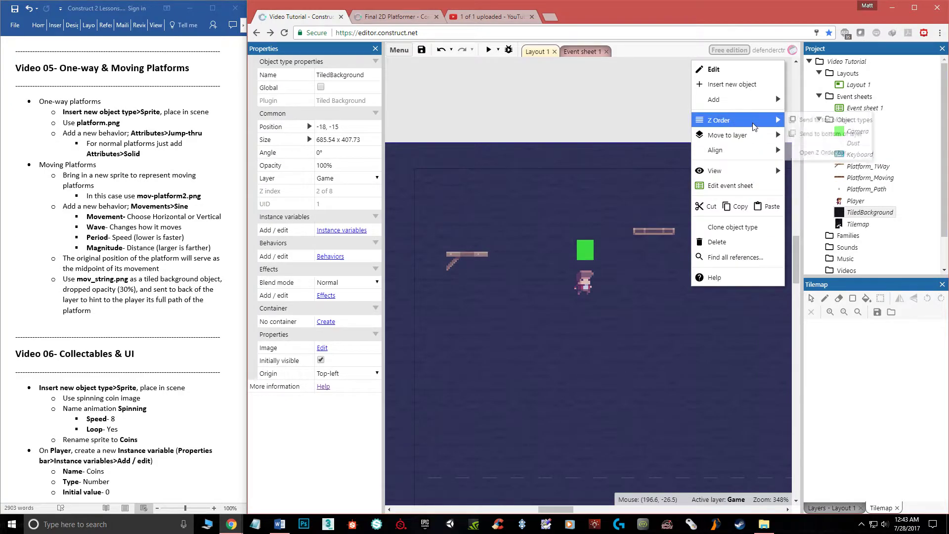
pyautogui.click(824, 133)
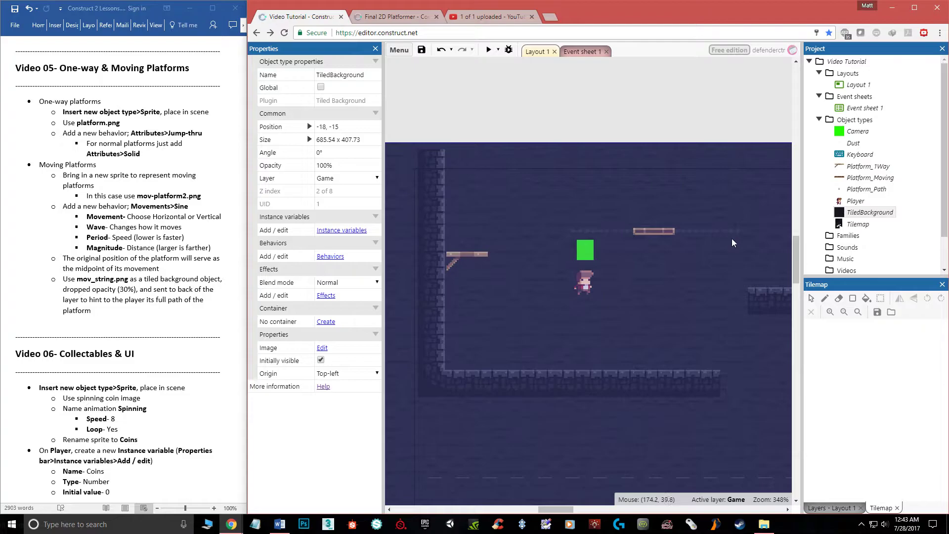
# Add the Sine movement behavior to the Platform_Moving sprite.
pyautogui.click(874, 180)
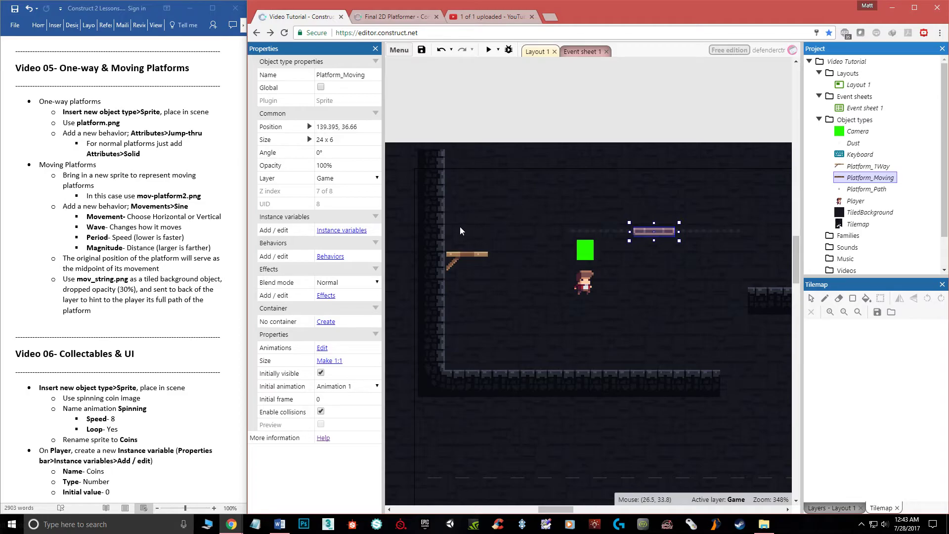
pyautogui.click(329, 257)
pyautogui.click(524, 222)
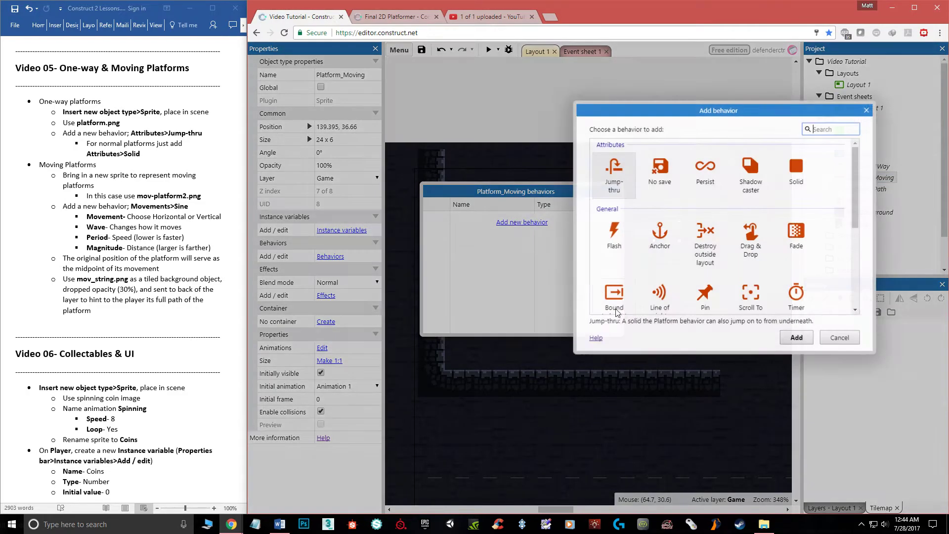
pyautogui.scroll(-2, 731, 261)
pyautogui.scroll(-2, 710, 288)
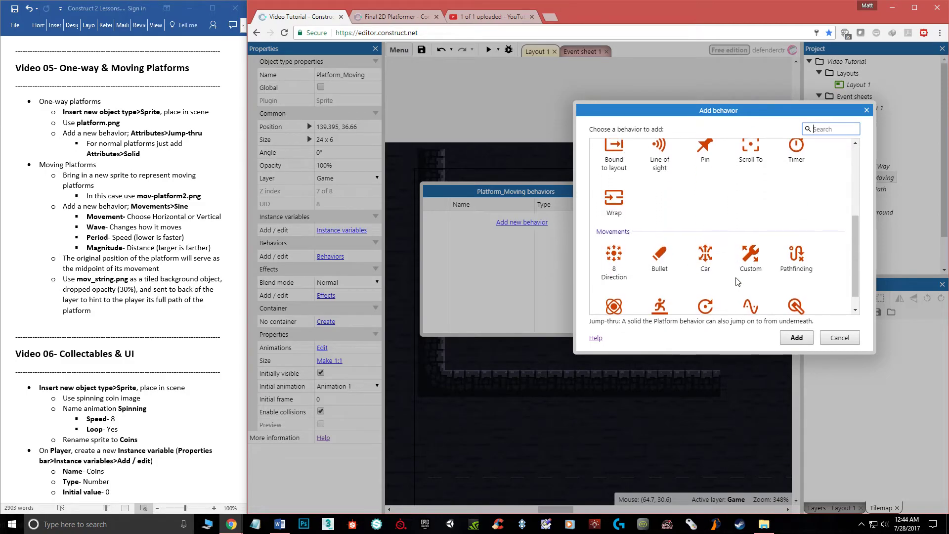
pyautogui.click(752, 291)
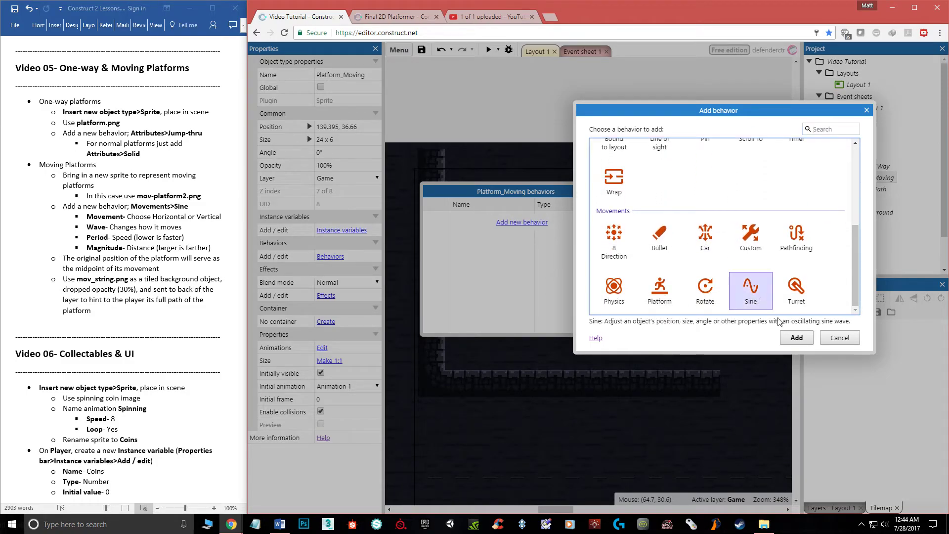
pyautogui.click(797, 338)
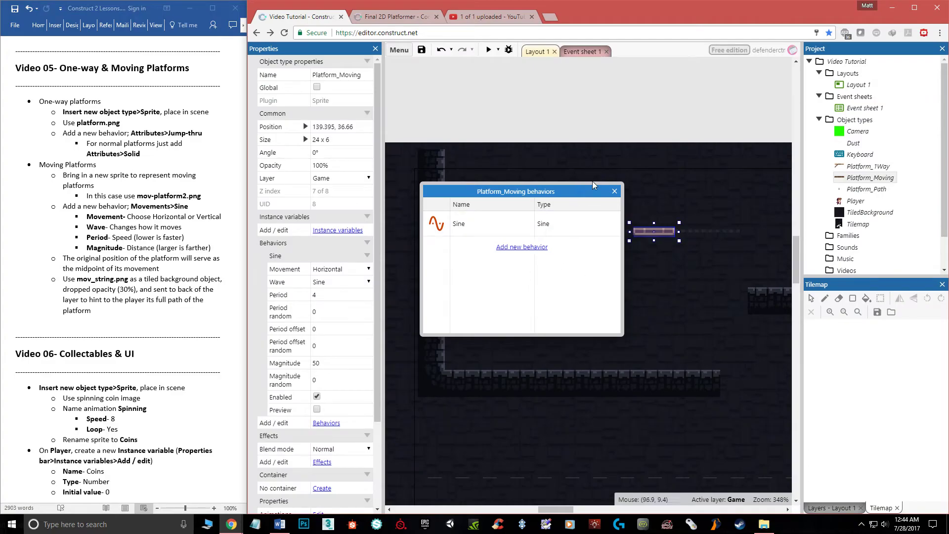
pyautogui.click(615, 192)
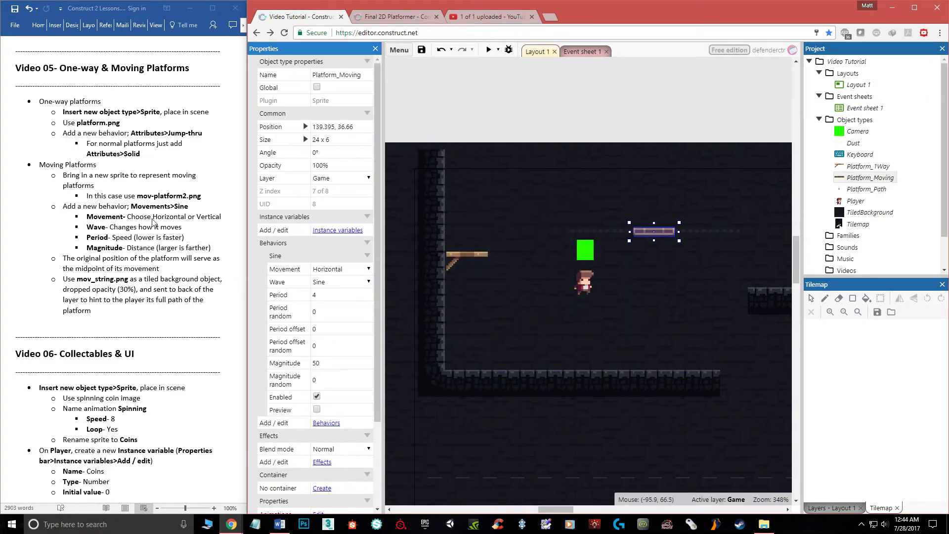
# Choose Horizontal movement and the Sine wave for Platform_Moving's Sine behavior.
pyautogui.click(343, 271)
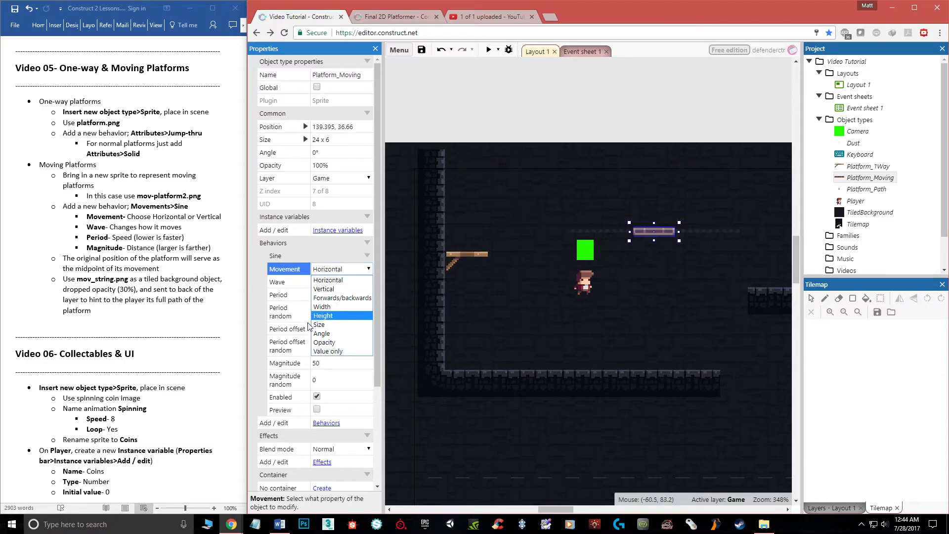
pyautogui.click(341, 283)
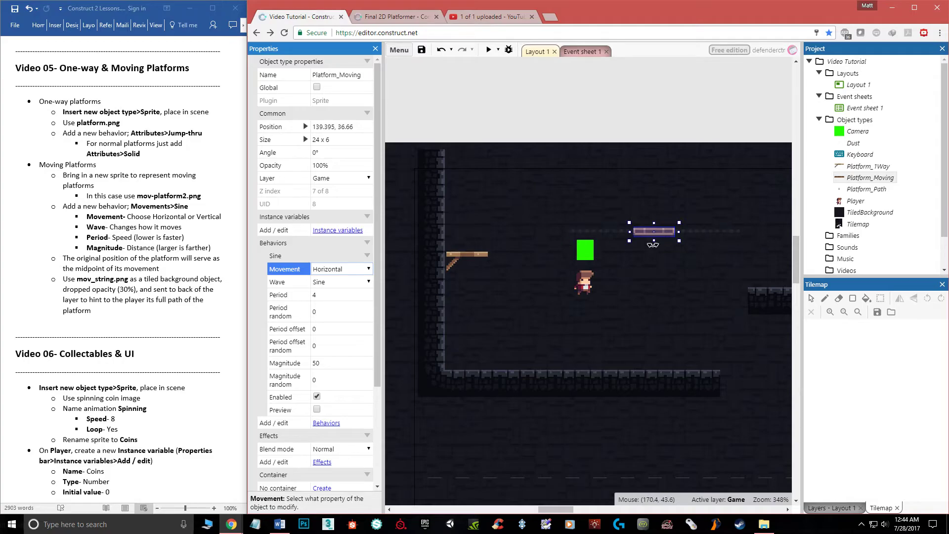
pyautogui.click(339, 283)
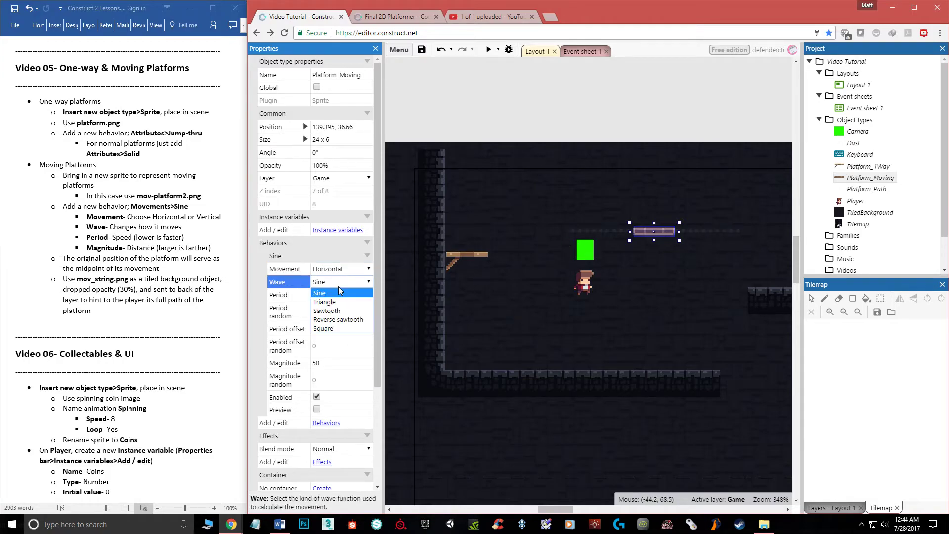
pyautogui.click(333, 293)
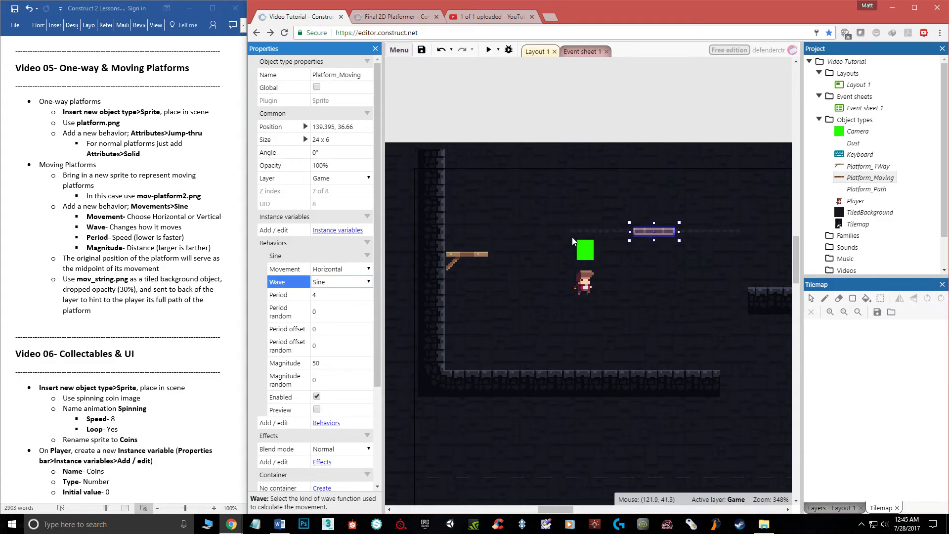
# Preview the layout and test jumping the player toward the moving platform from several spots, then close the preview.
pyautogui.click(486, 49)
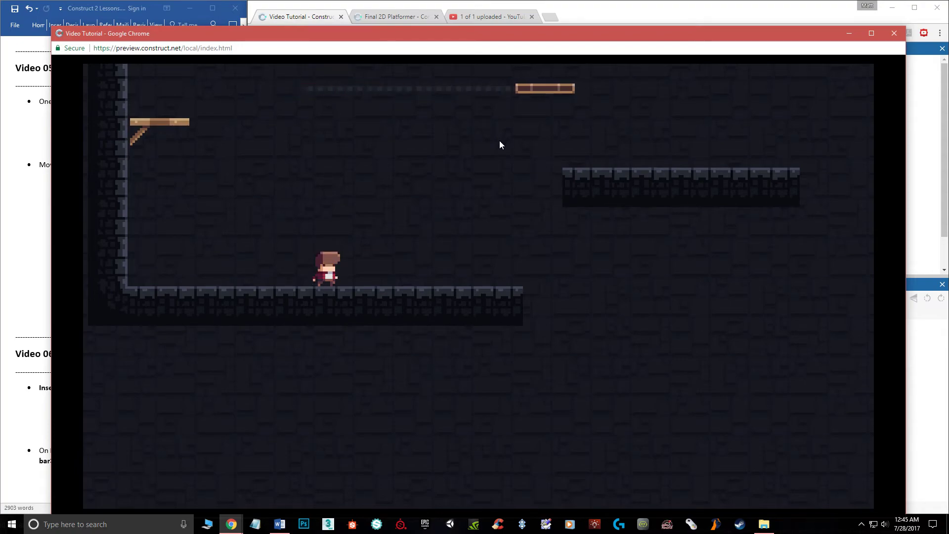
pyautogui.press('Up')
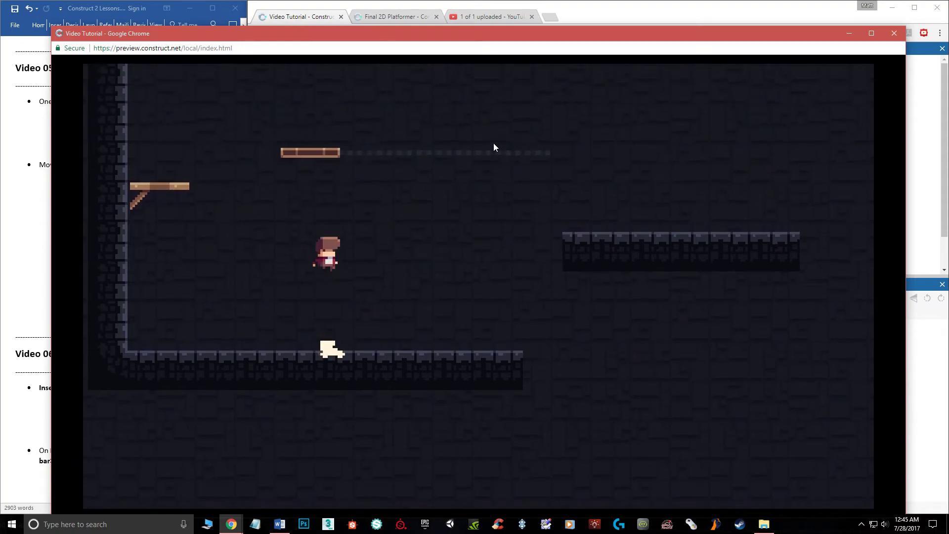
pyautogui.press('Up')
pyautogui.press('Right')
pyautogui.press('Up')
pyautogui.press('Left')
pyautogui.press('Up')
pyautogui.press('Right')
pyautogui.press('Up')
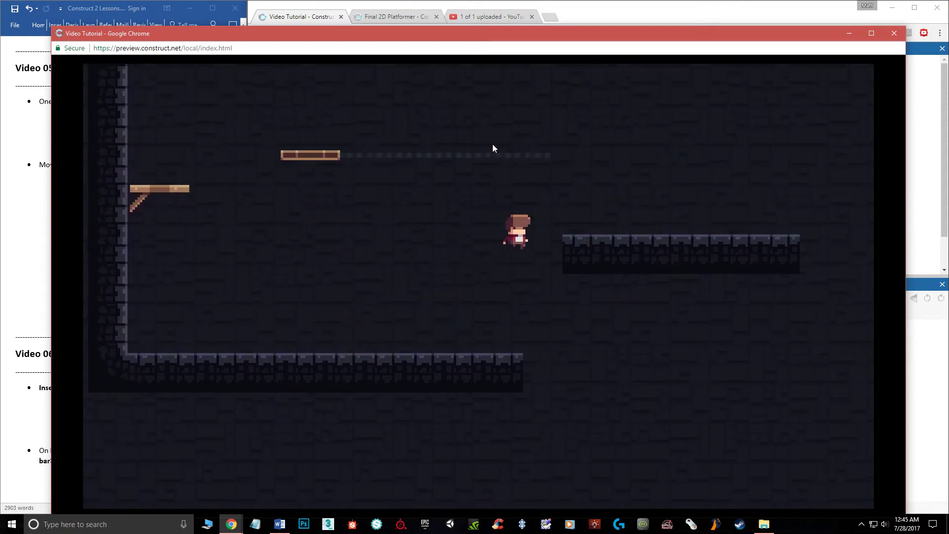
pyautogui.press('Up')
pyautogui.press('Left')
pyautogui.press('Up')
pyautogui.press('Right')
pyautogui.press('Up')
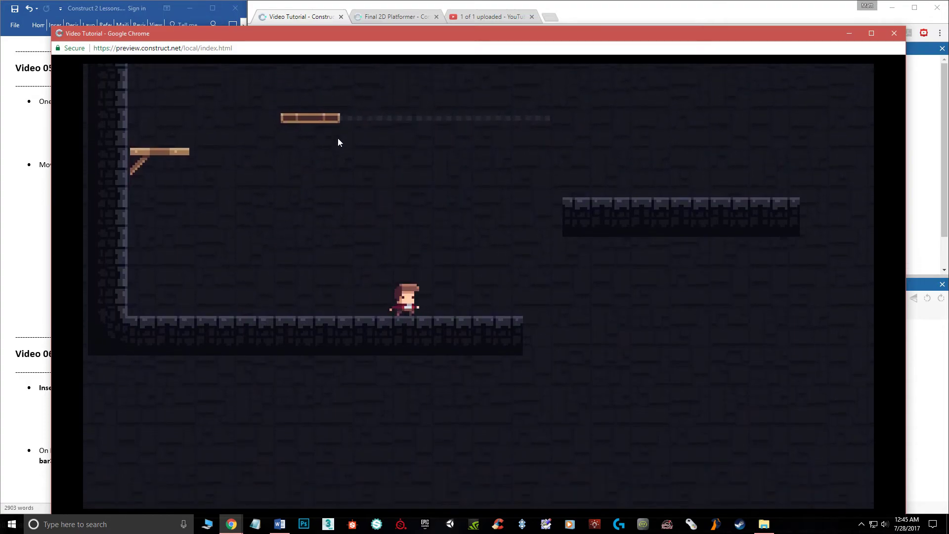
pyautogui.click(896, 38)
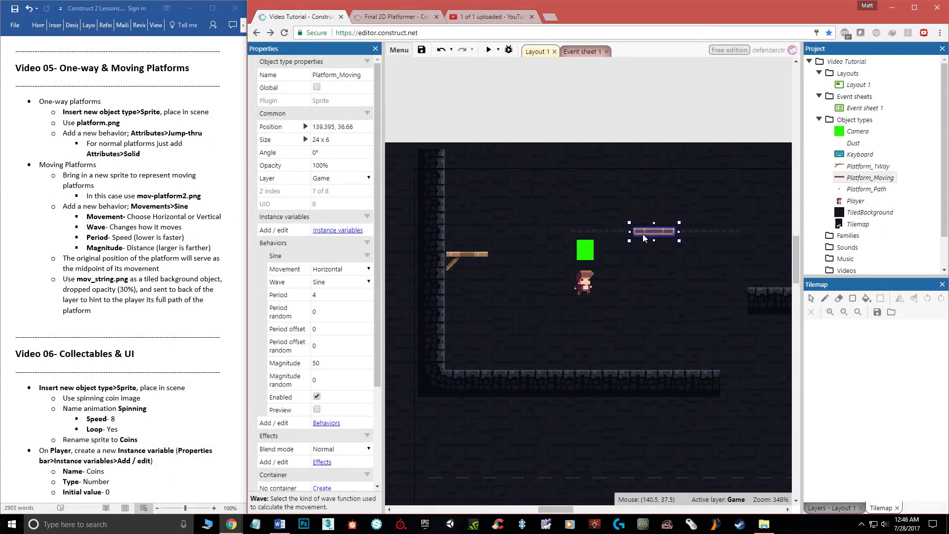
# Add the Jump-thru behavior to the Platform_Moving sprite.
pyautogui.click(326, 423)
pyautogui.click(504, 249)
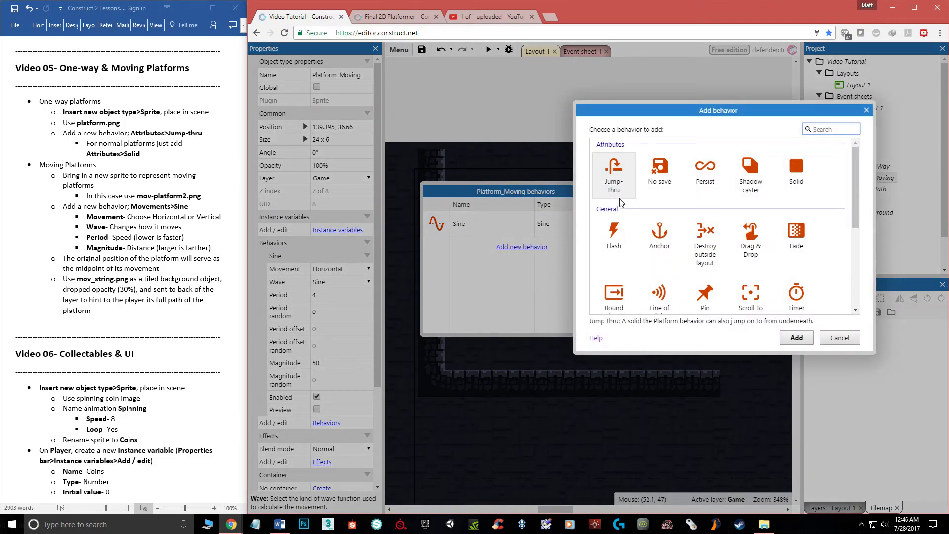
pyautogui.doubleClick(614, 174)
pyautogui.click(618, 191)
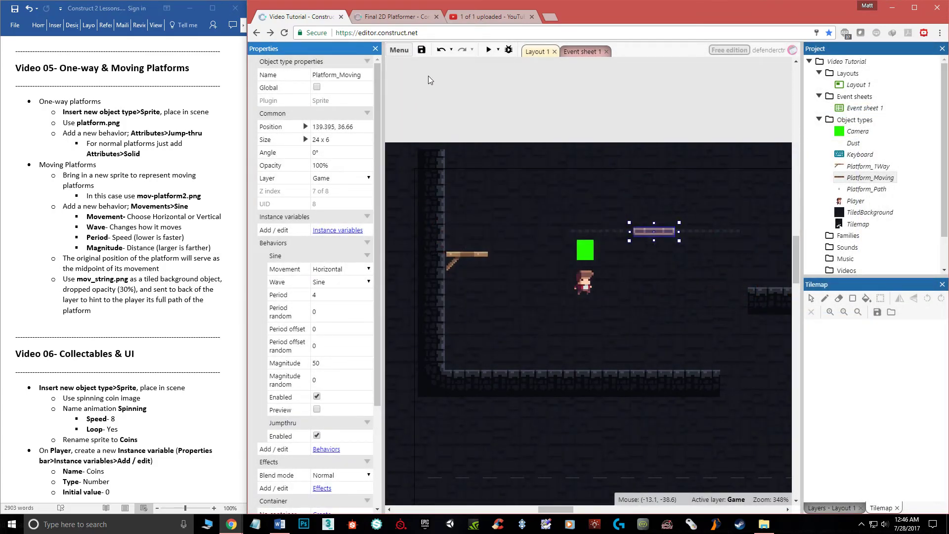
# Preview the layout, jump the player onto the moving platform from the right-hand ledge, and close the preview.
pyautogui.click(489, 50)
pyautogui.press('Right')
pyautogui.press('Up')
pyautogui.press('Left')
pyautogui.press('Up')
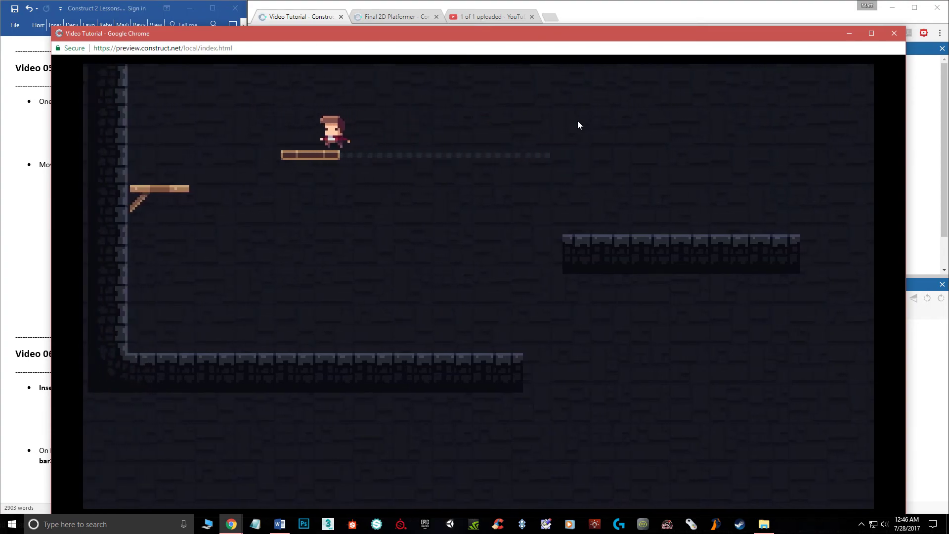
pyautogui.click(895, 34)
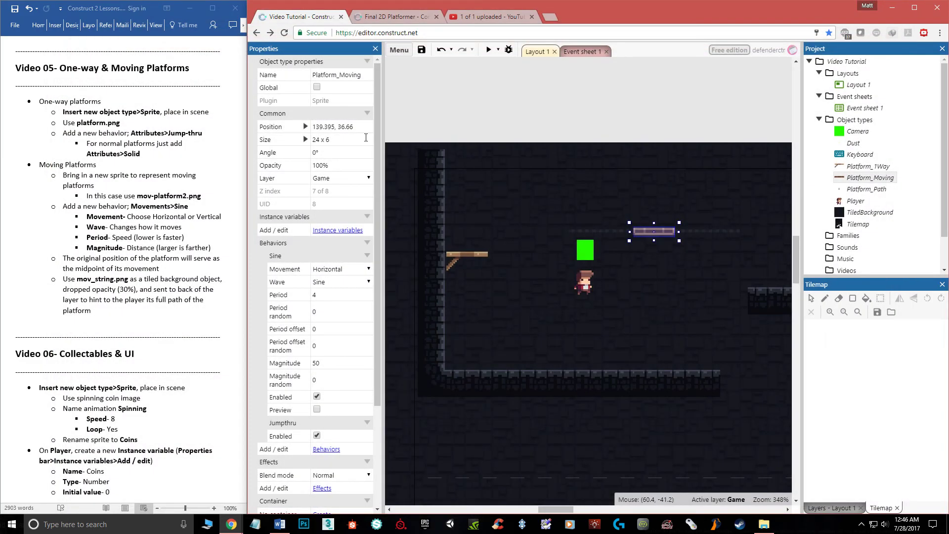
# Try a Sine Period of 1 and Magnitude of 100 on Platform_Moving and test the platform in a preview.
pyautogui.click(326, 295)
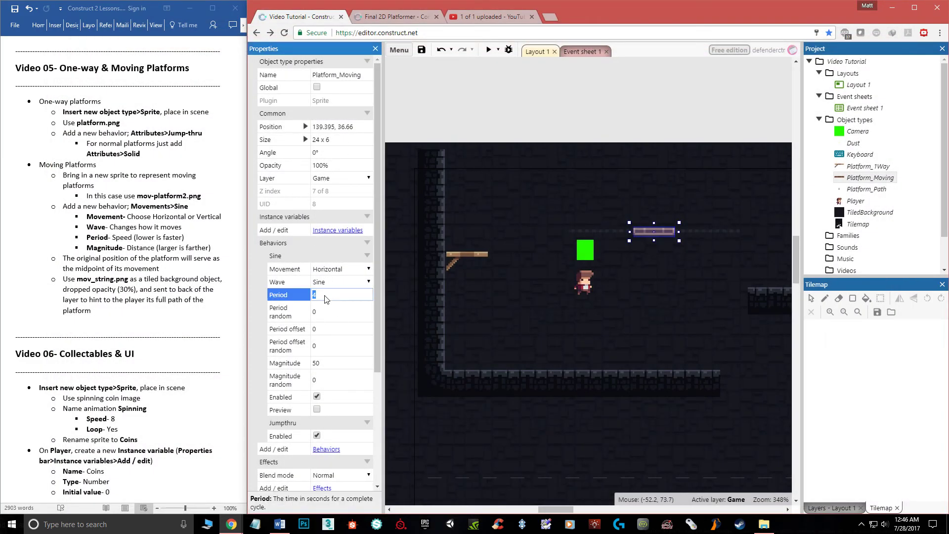
pyautogui.click(329, 364)
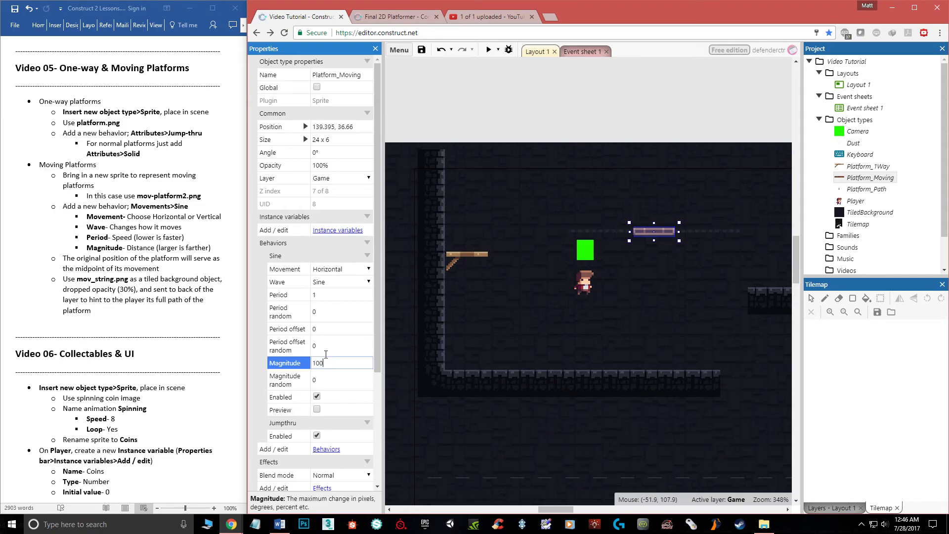
pyautogui.click(488, 51)
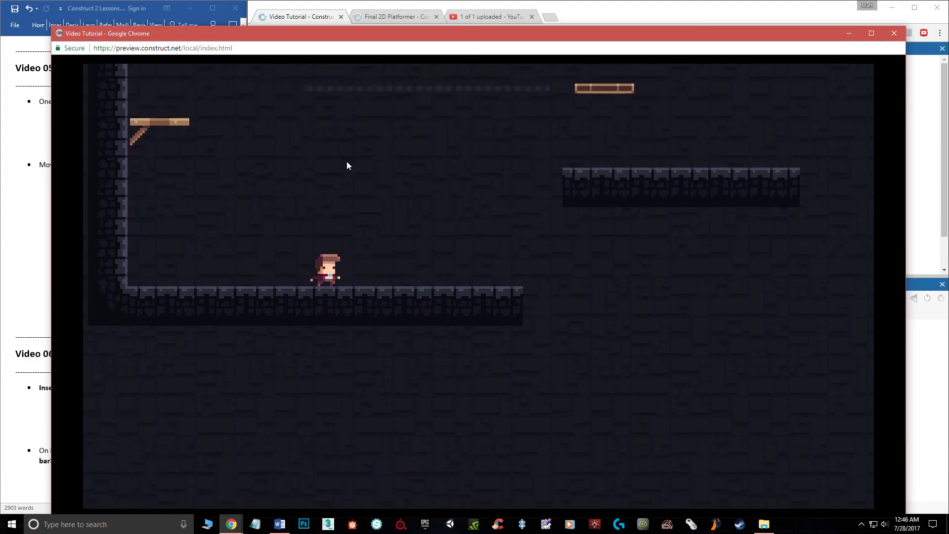
pyautogui.press('Right')
pyautogui.press('Up')
pyautogui.press('Left')
pyautogui.press('Up')
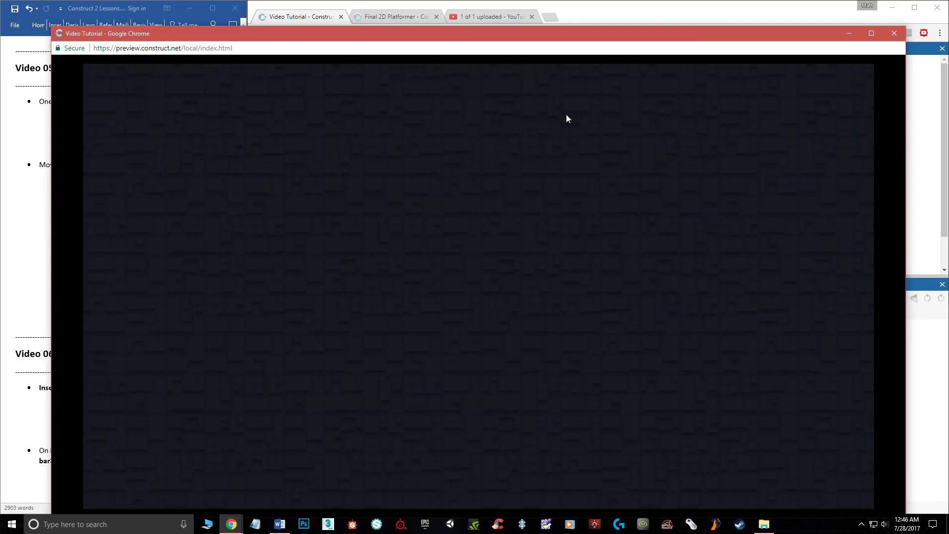
pyautogui.click(895, 34)
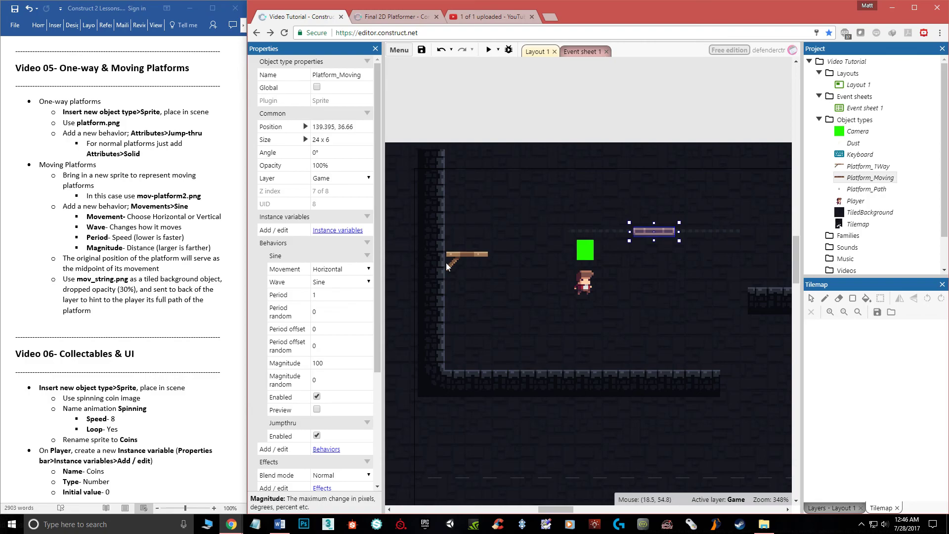
# Set Platform_Moving's Sine Period to 4 and Magnitude to 50, and preview the layout while jumping the player onto it.
pyautogui.click(327, 295)
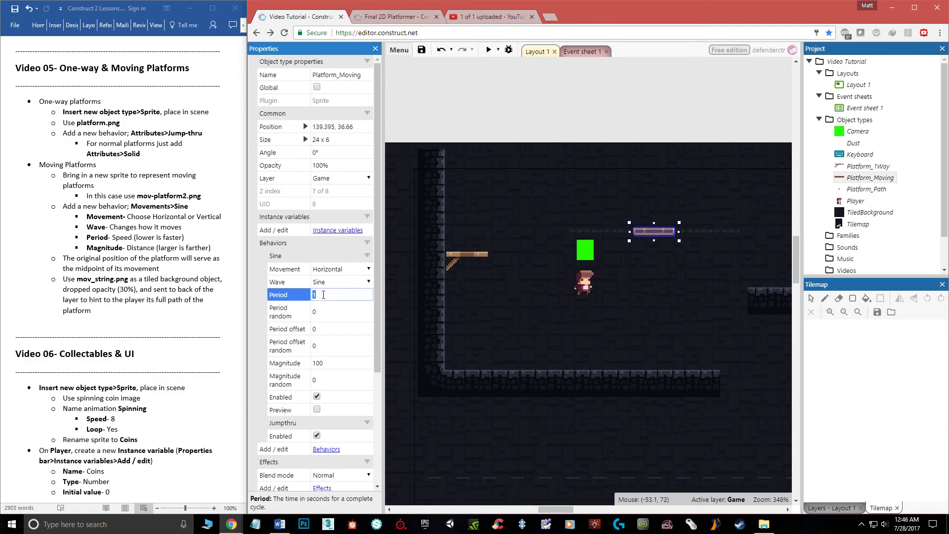
pyautogui.click(327, 363)
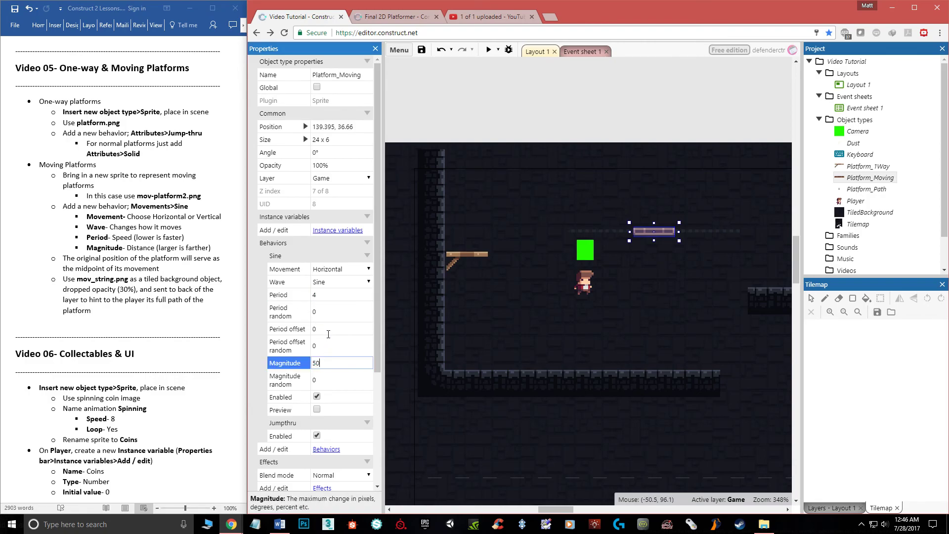
pyautogui.click(488, 50)
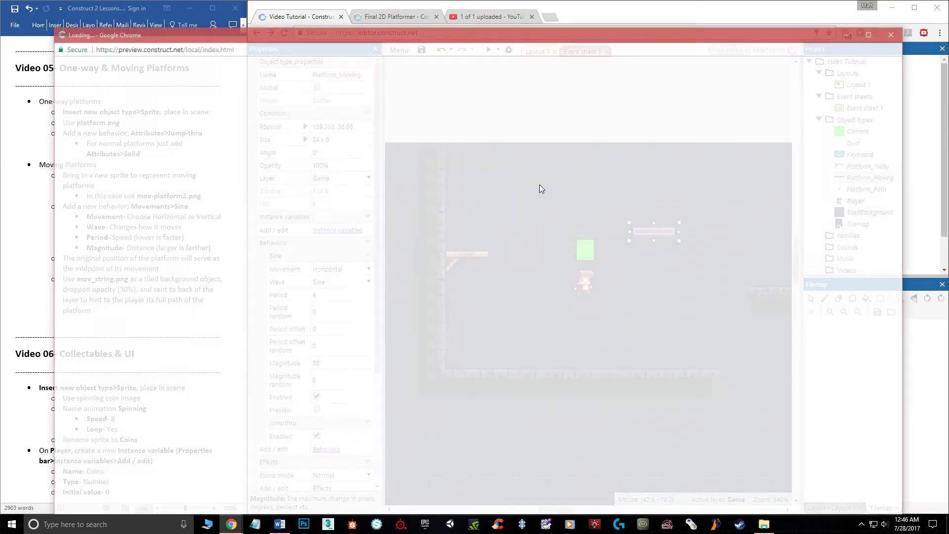
pyautogui.press('Left')
pyautogui.press('Up')
pyautogui.press('Right')
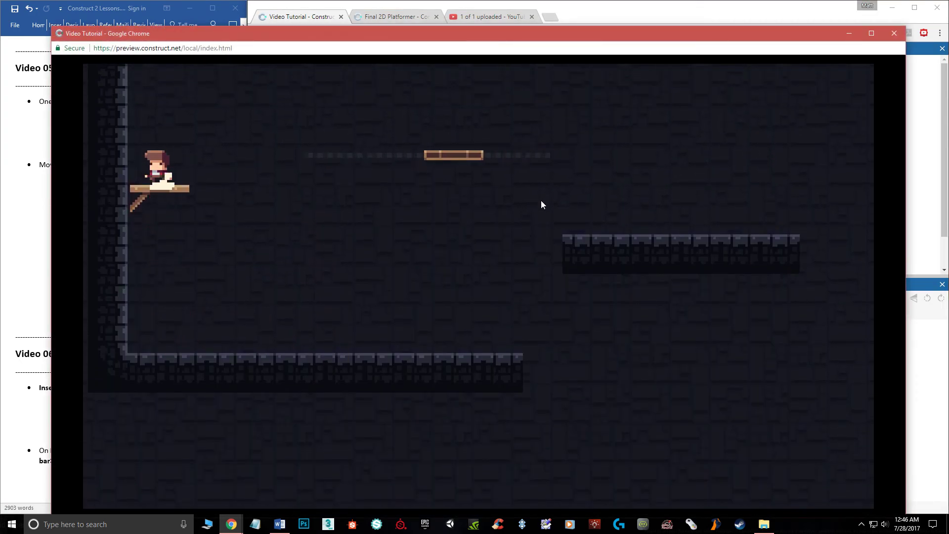
pyautogui.press('Up')
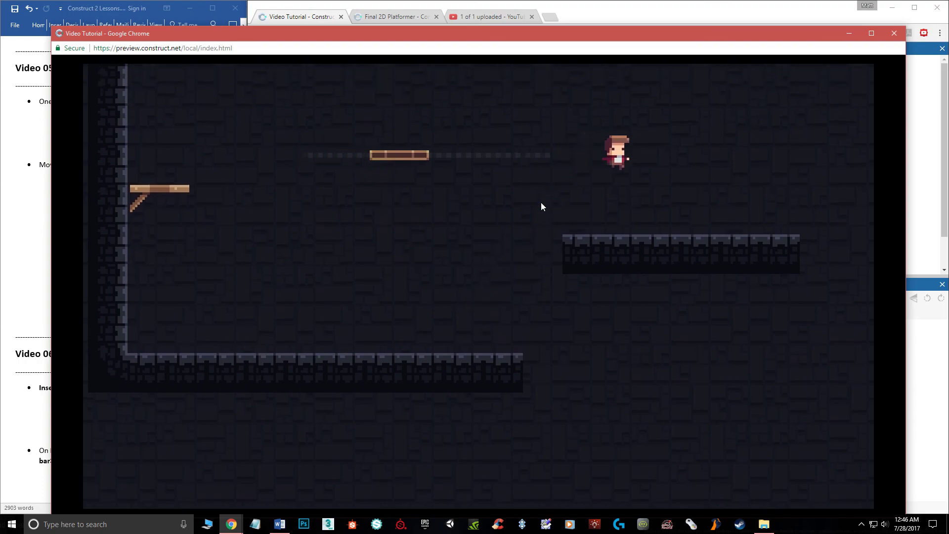
pyautogui.press('Left')
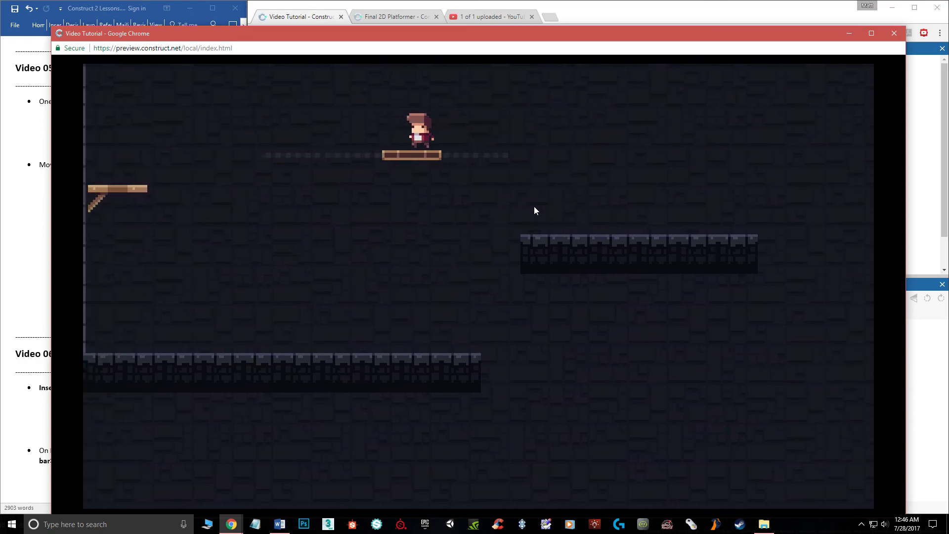